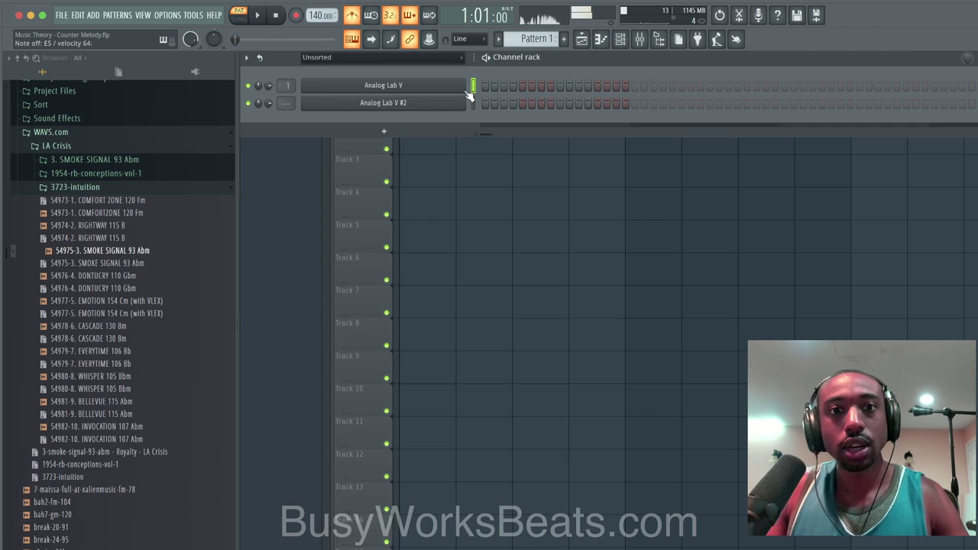
Open the first Analog Lab V channel's instrument to check its loaded preset, and close it again.
left_click(474, 104)
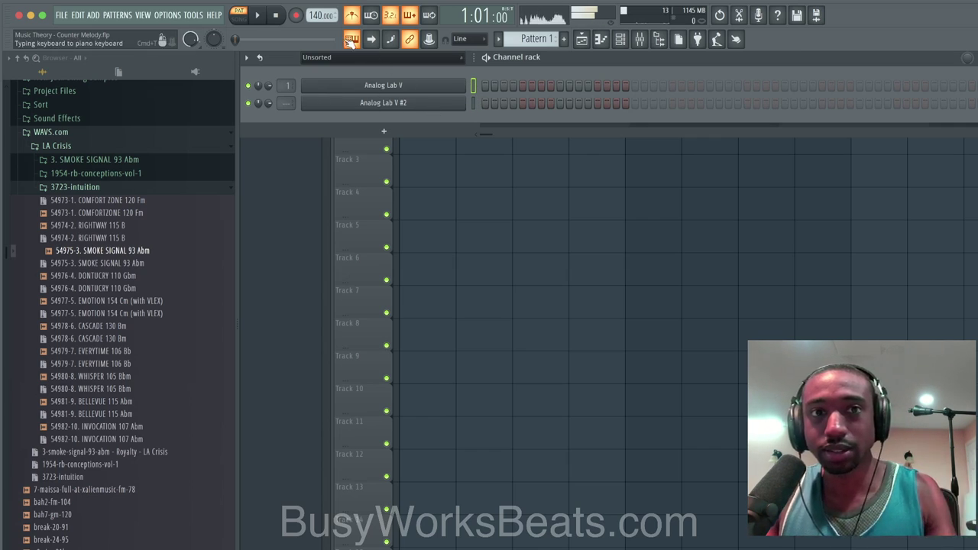
left_click(372, 85)
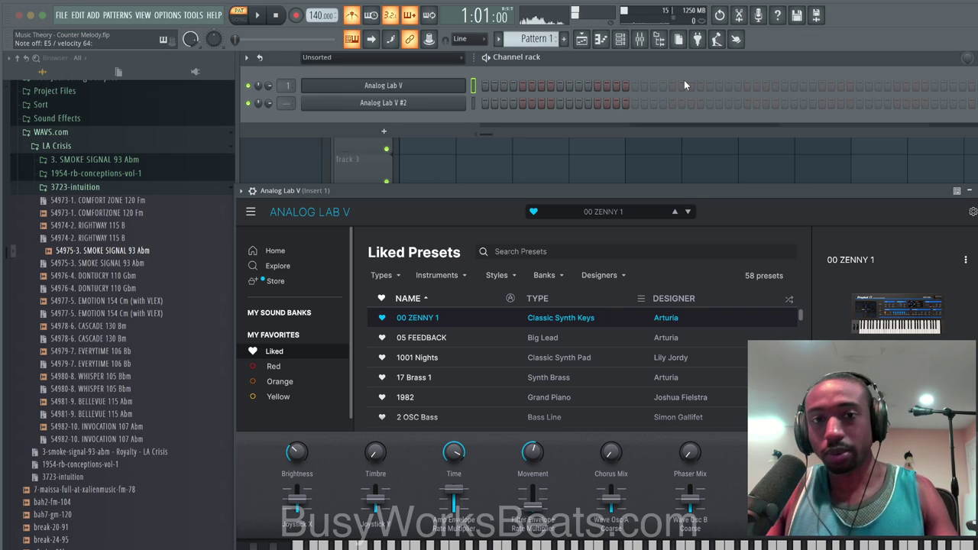
left_click(977, 191)
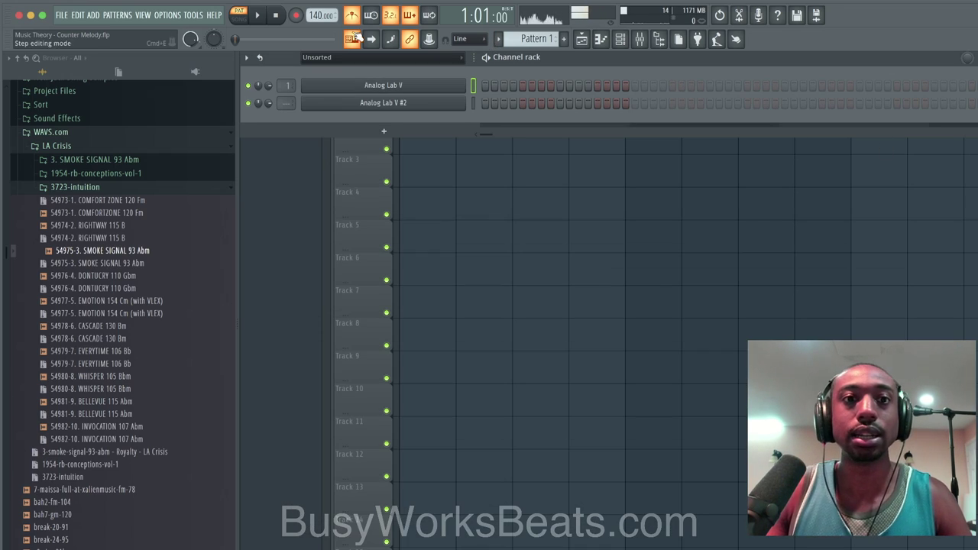
Record a four-bar melody of G#4, C#5, D#5, E5 and D5 on the Analog Lab V channel as notes and automation.
left_click(296, 16)
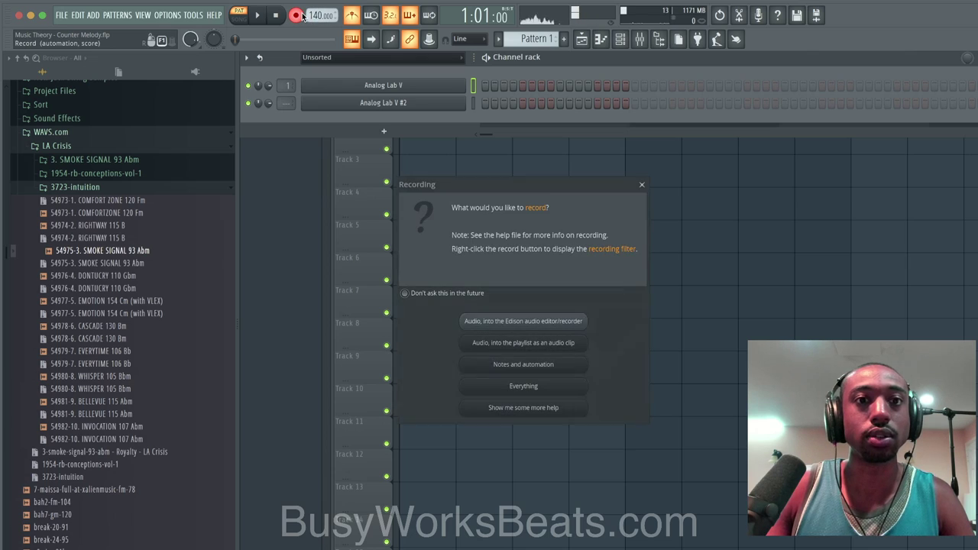
left_click(523, 365)
key("c")
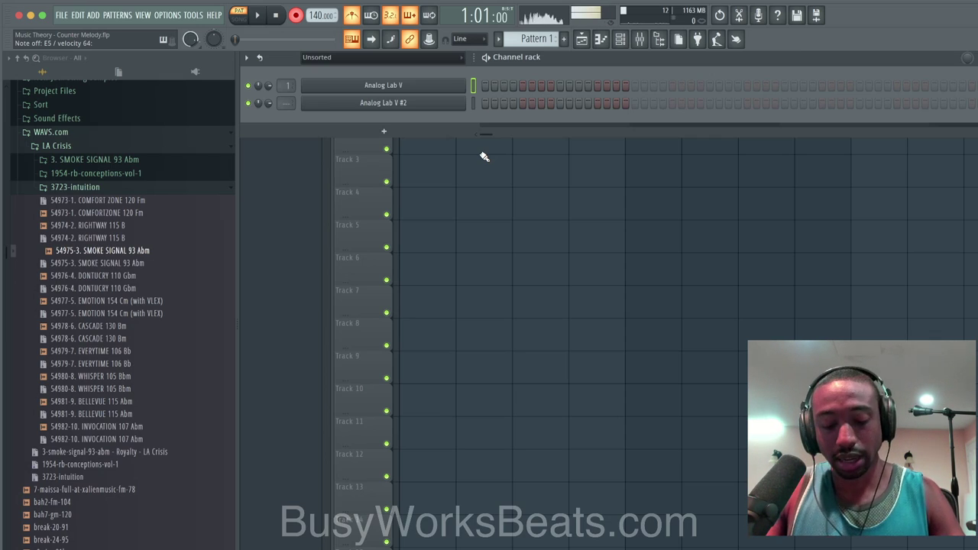
key("space")
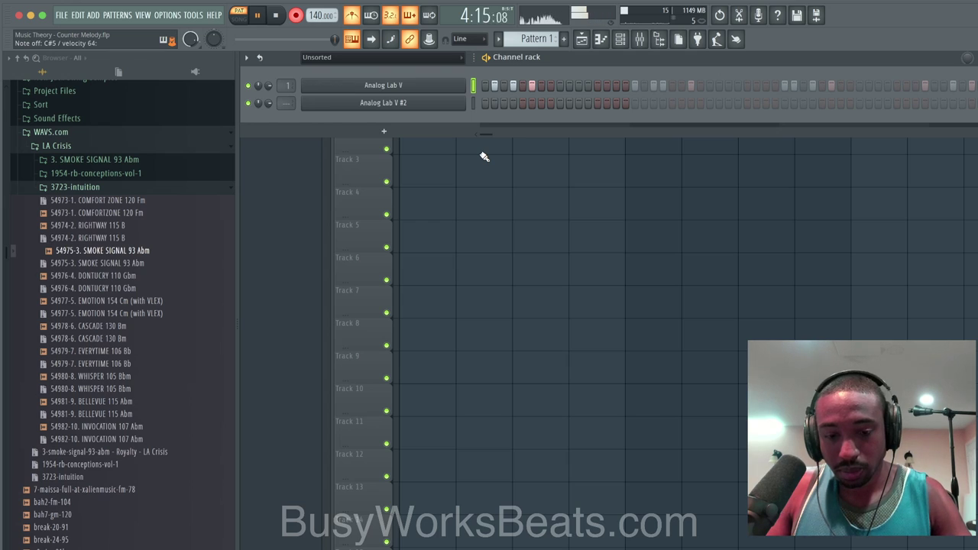
key("space")
Quantize the recorded melody in the Analog Lab V piano roll and play it back.
left_click(488, 86)
scroll(375, 144, "up", 4)
key("alt+q")
key("Return")
key("space")
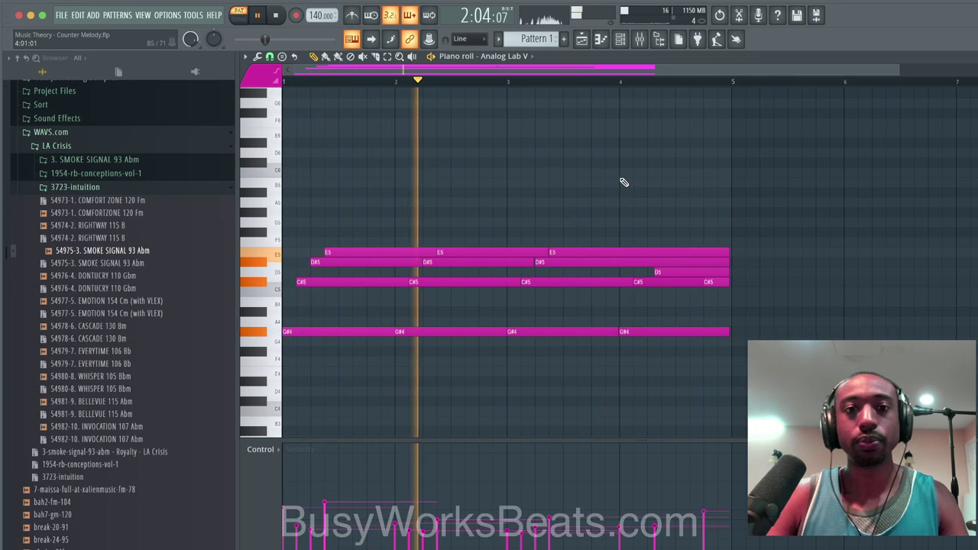
key("space")
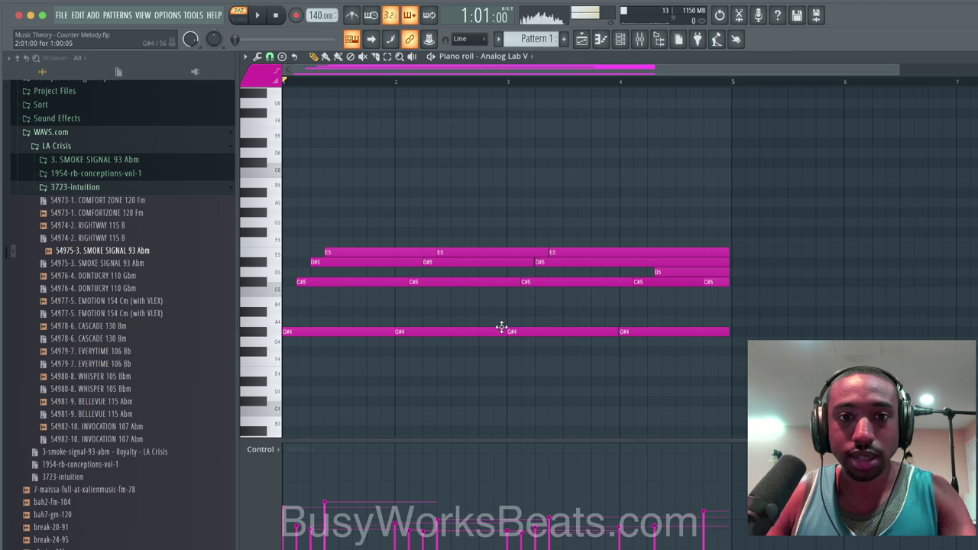
Try shortening the melody notes with legato, listen to the result, and undo the edits back to the original recording.
key("ctrl+z")
key("space")
key("space")
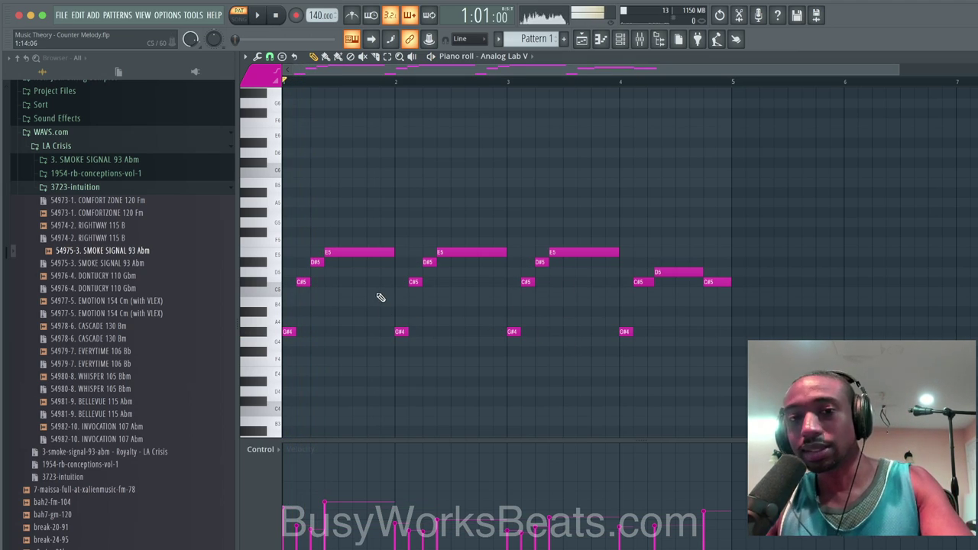
key("space")
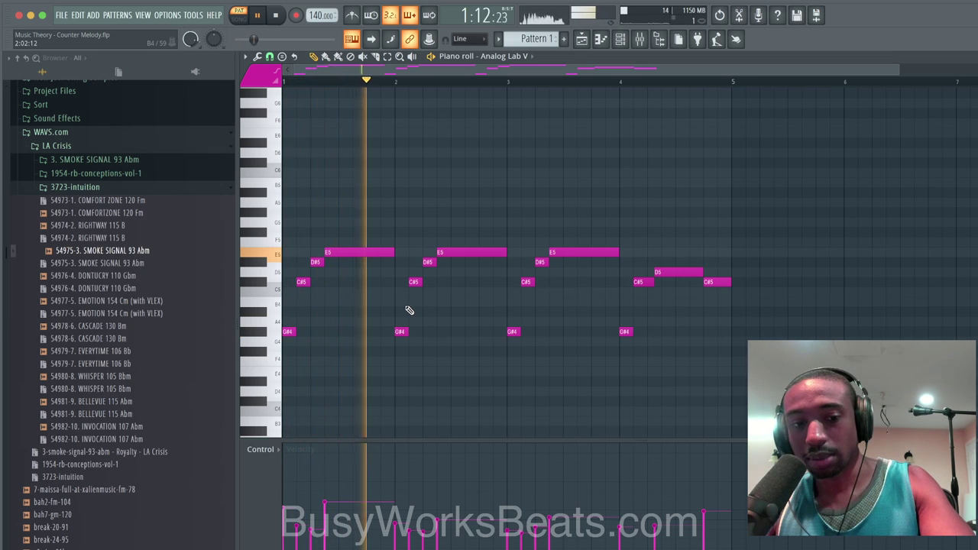
key("ctrl+z")
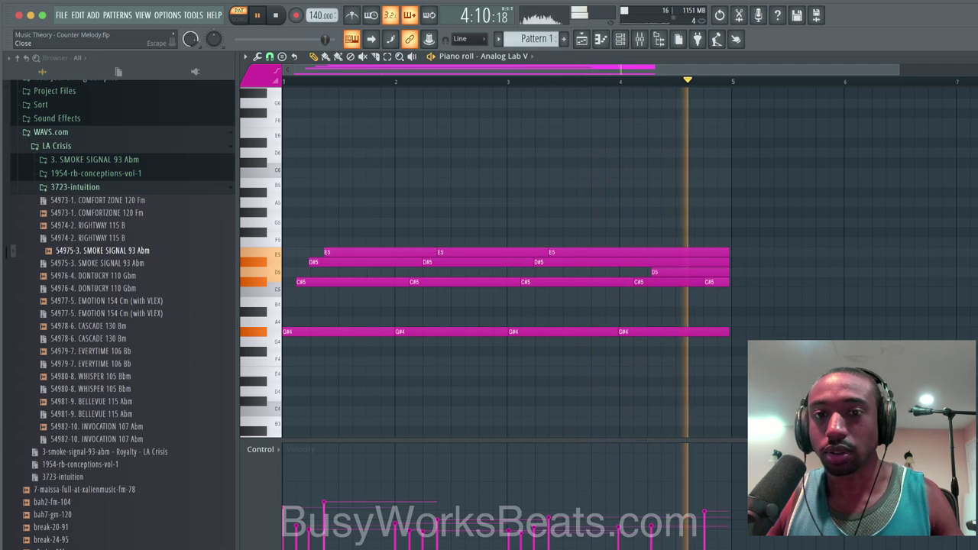
key("Escape")
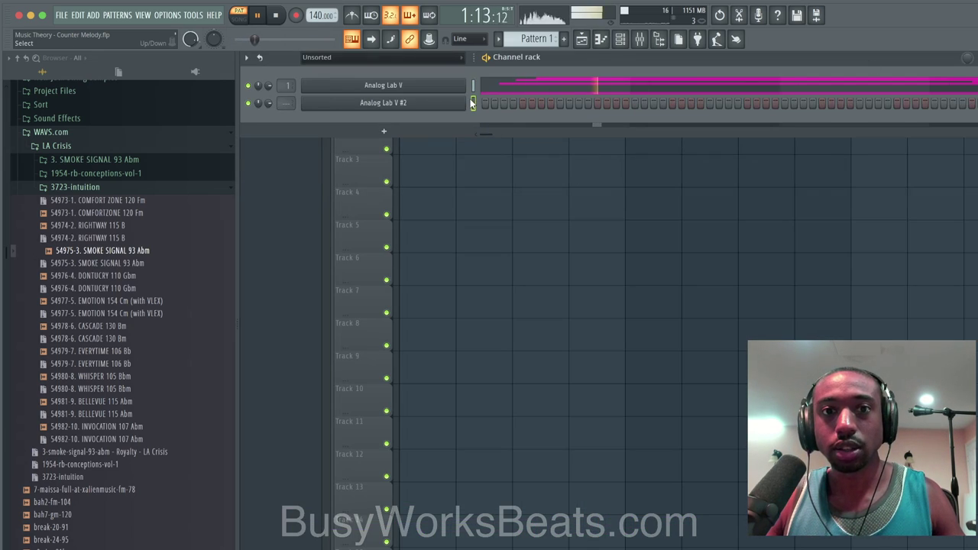
Adjust the channel volume of Analog Lab V #2 and check it against the melody playback.
key("space")
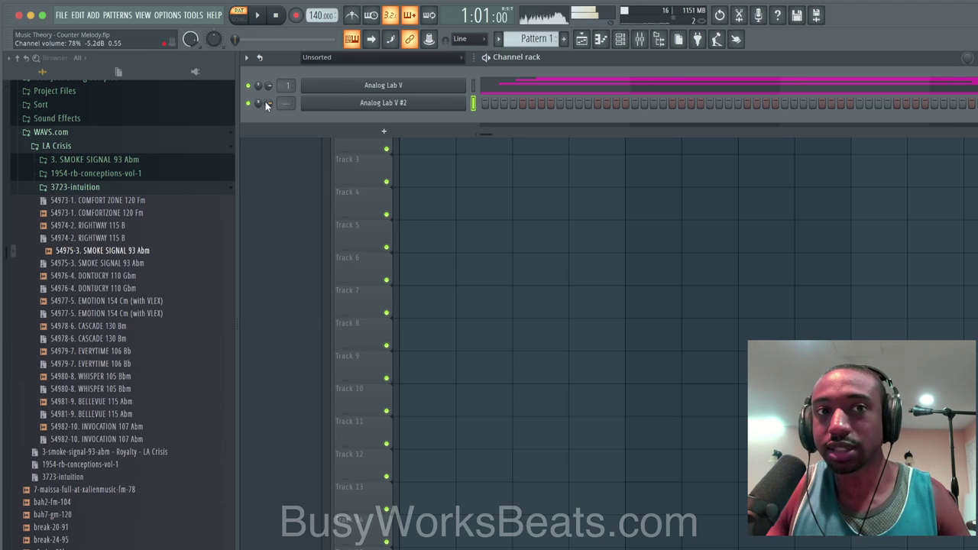
left_click_drag(269, 104, 268, 103)
key("space")
key("space")
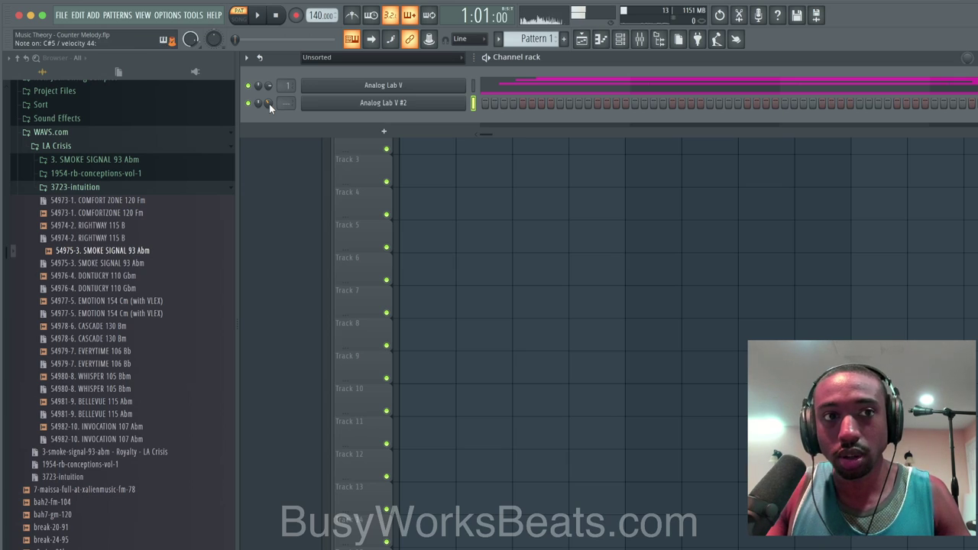
Record a slow counter melody of long G#4, C#5 and D5 notes on Analog Lab V #2 as notes and automation.
key("r")
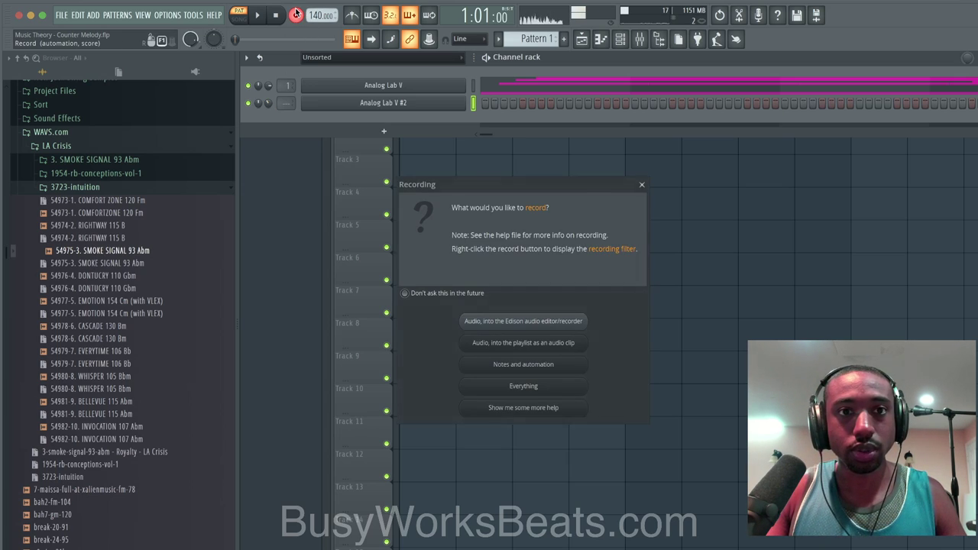
left_click(499, 361)
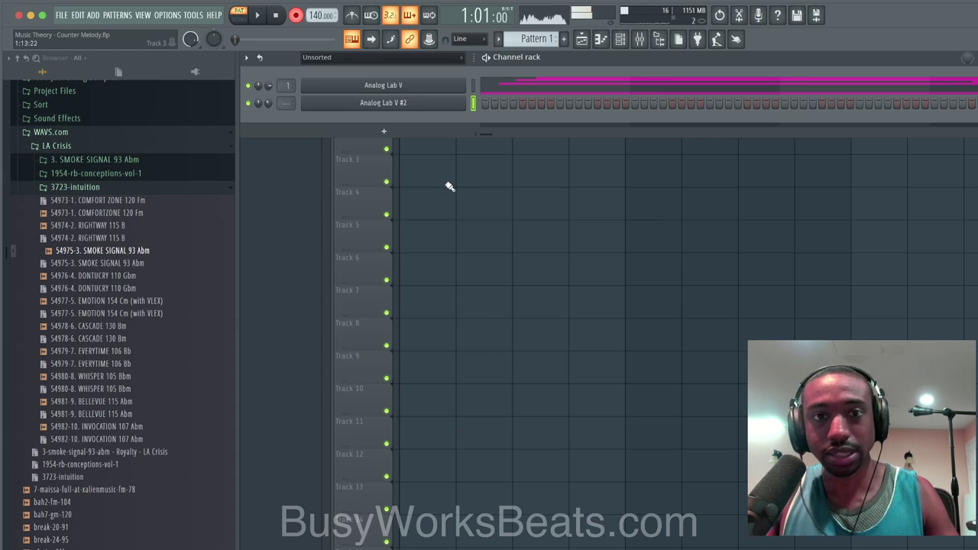
key("space")
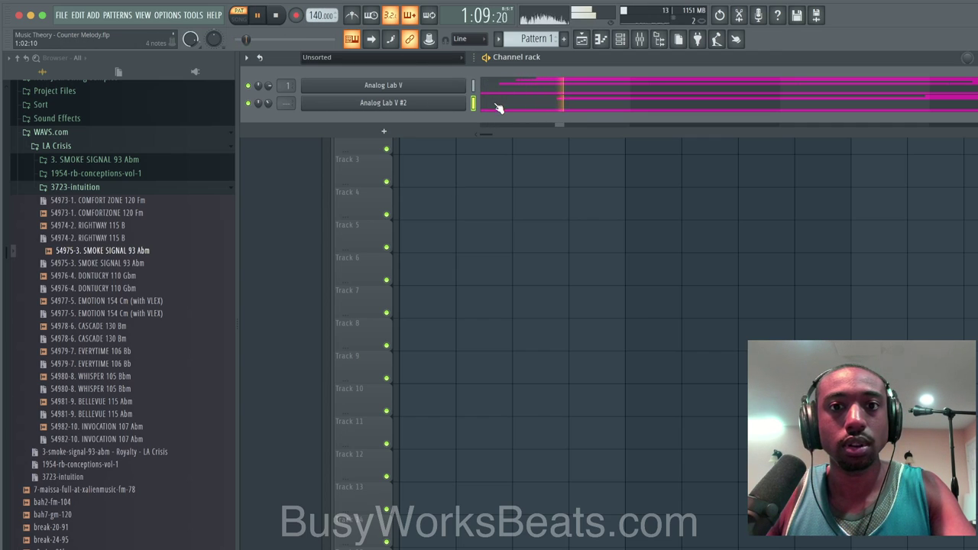
Quantize the recorded counter melody notes of Analog Lab V #2 in the piano roll.
left_click(494, 103)
key("alt+q")
key("Escape")
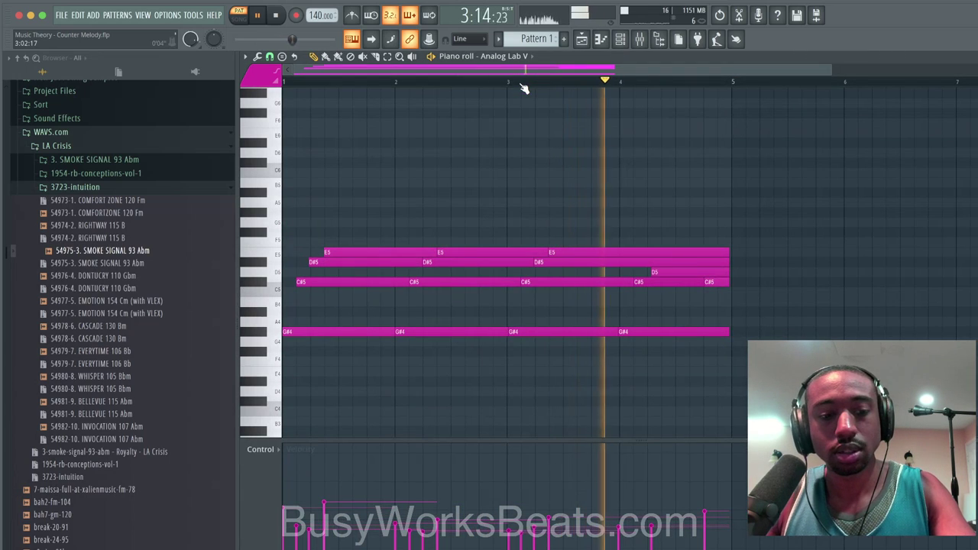
Quantize the main melody notes in the Analog Lab V piano roll.
key("alt+q")
key("Return")
Try articulating the melody's E5 notes, and undo the change.
left_click(272, 253, "ctrl")
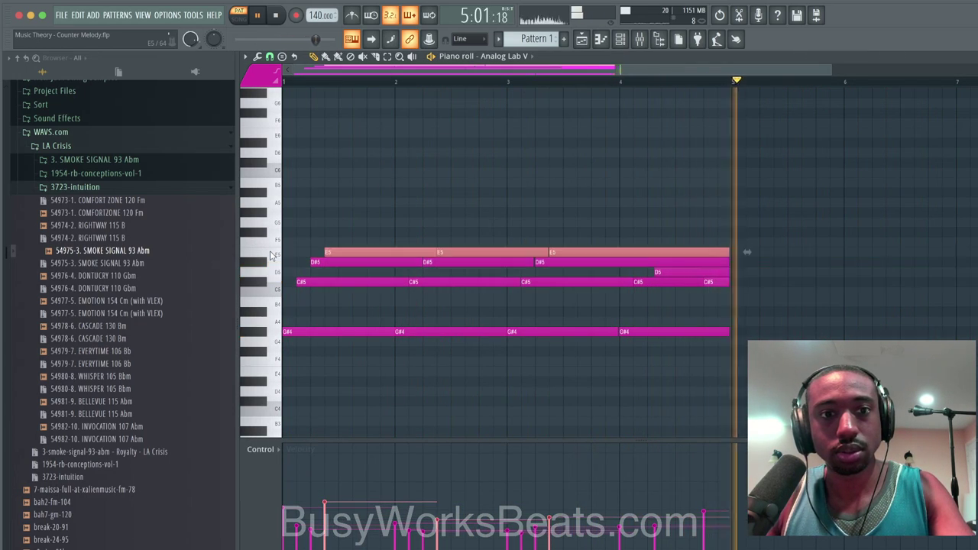
key("space")
key("alt+l")
key("Return")
key("ctrl+l")
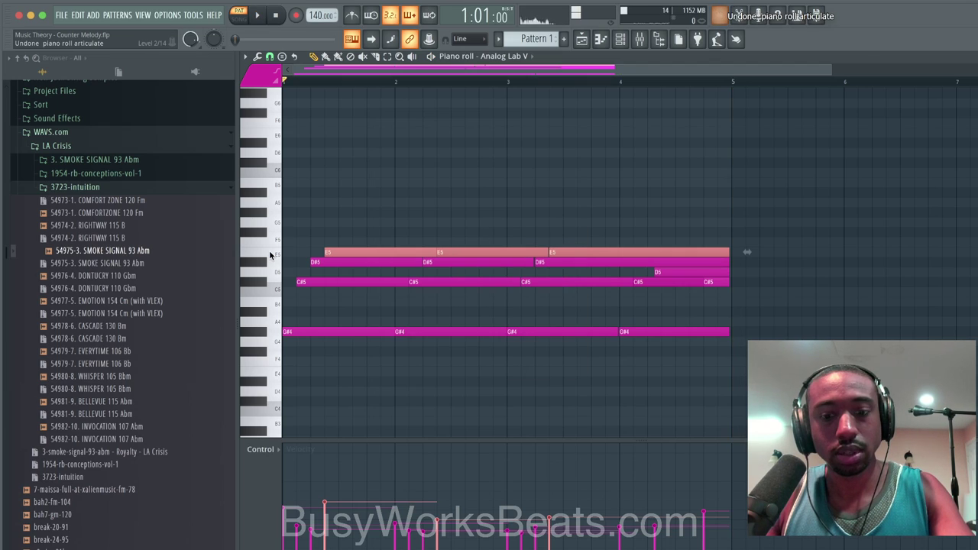
Select the melody's D#5, C#5 and G#4 notes row by row and listen to the pattern.
left_click(272, 262)
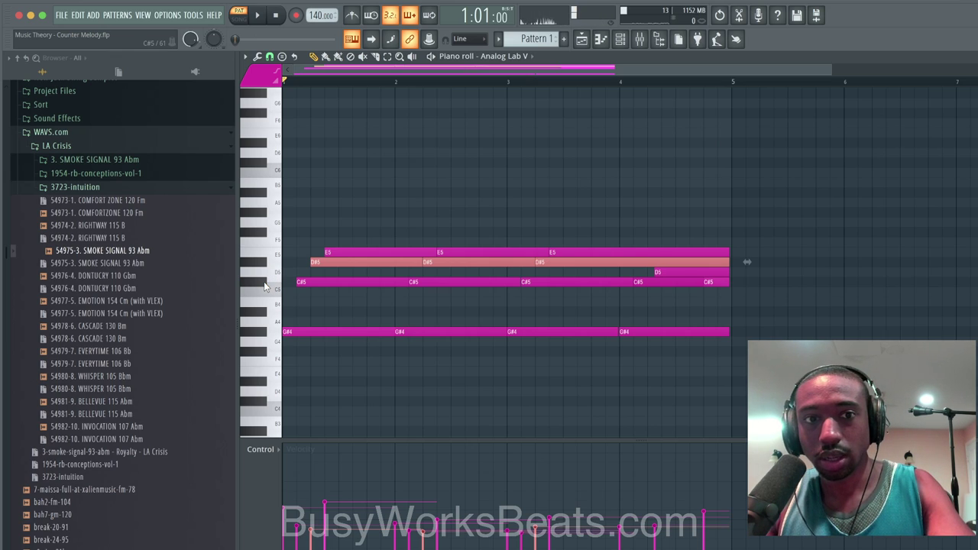
left_click(265, 285)
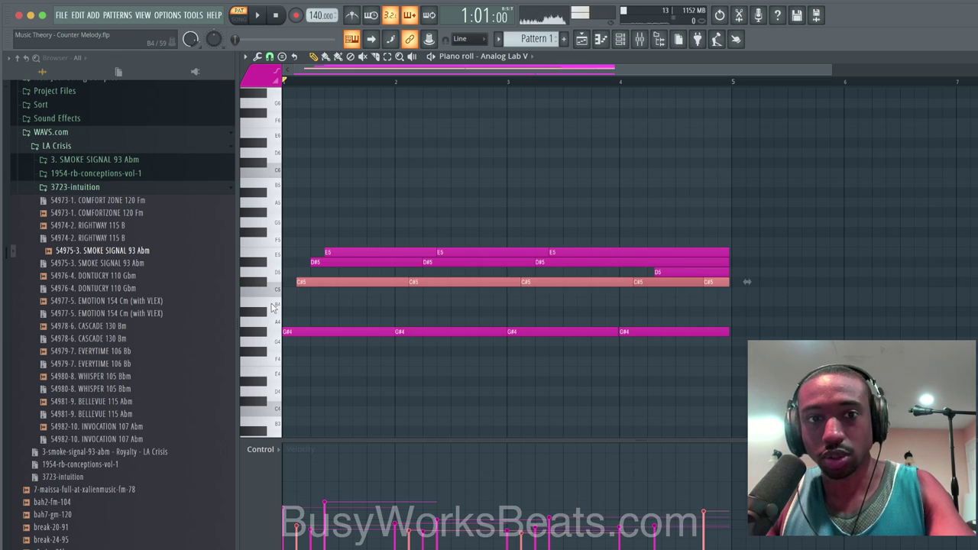
left_click(262, 334)
key("space")
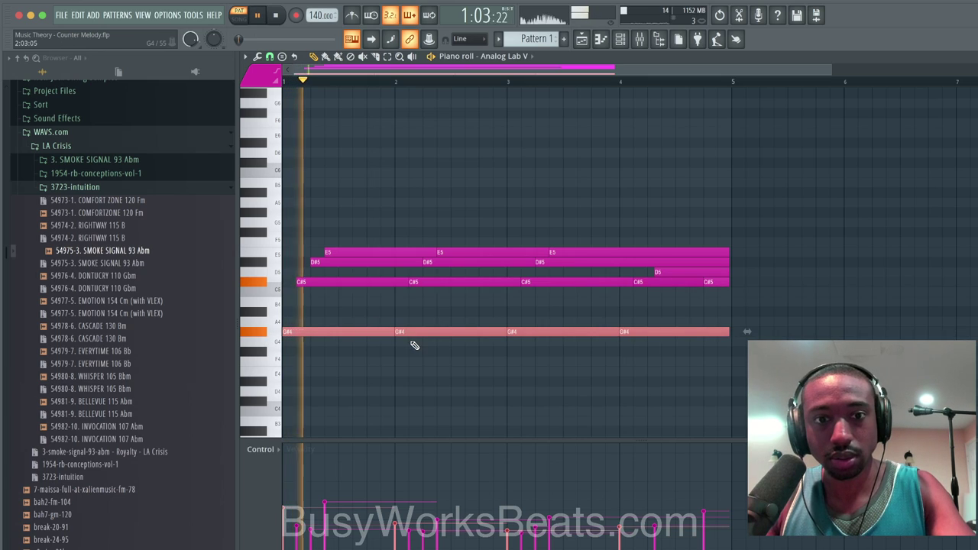
left_click(425, 372, "super")
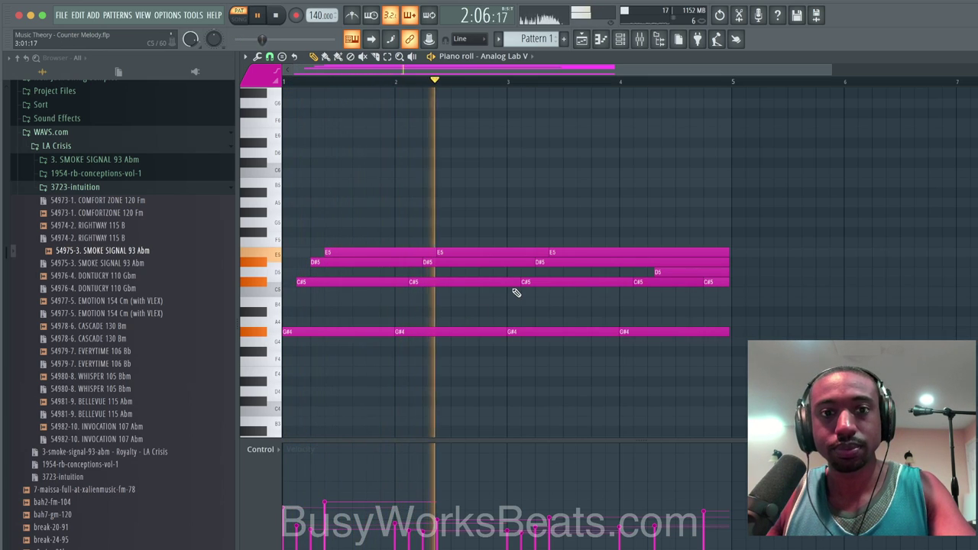
left_click(976, 56)
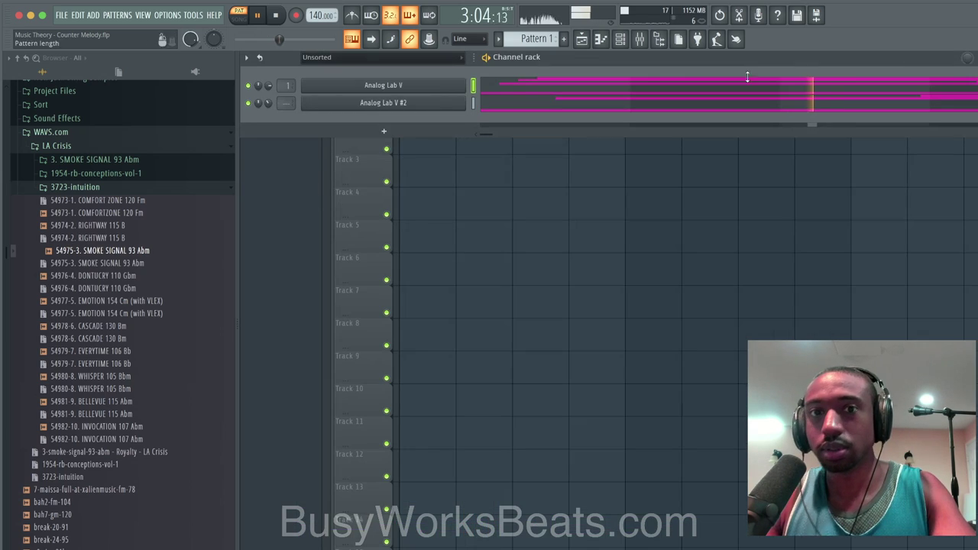
Quantize the counter melody in the Analog Lab V #2 piano roll so its D5 note starts on bar 4.
left_click(492, 103)
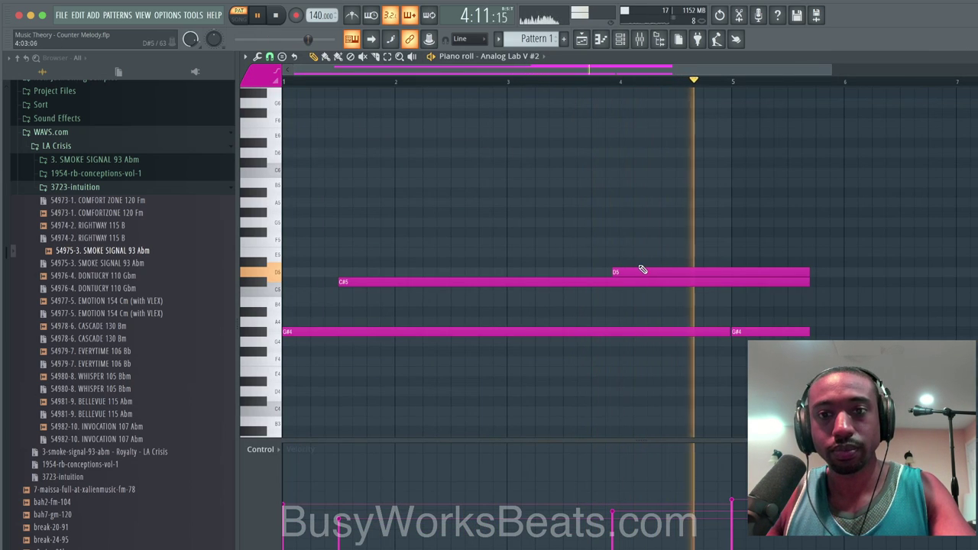
key("ctrl+q")
key("Return")
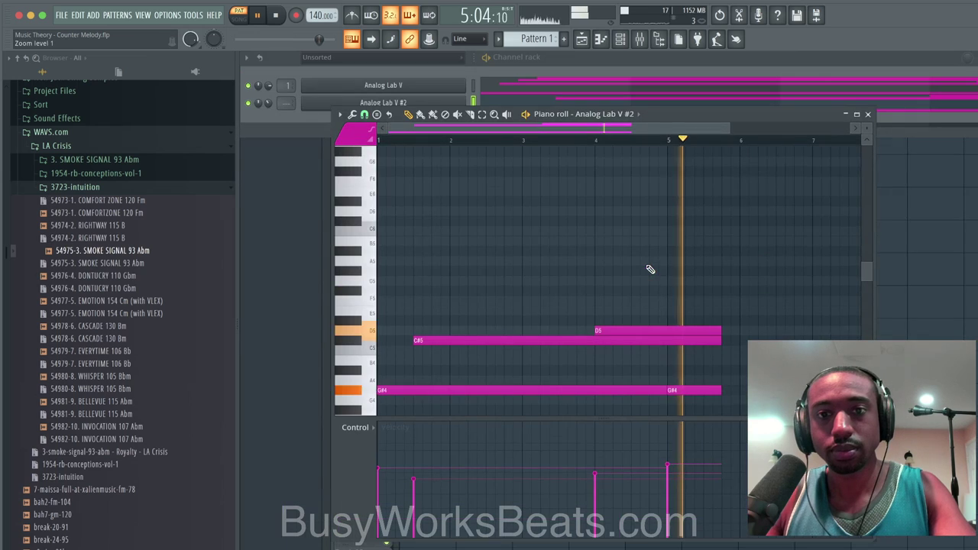
left_click(868, 114)
Trim the end of the melody's D5 note in bar 4 slightly in the Analog Lab V piano roll.
left_click(516, 87)
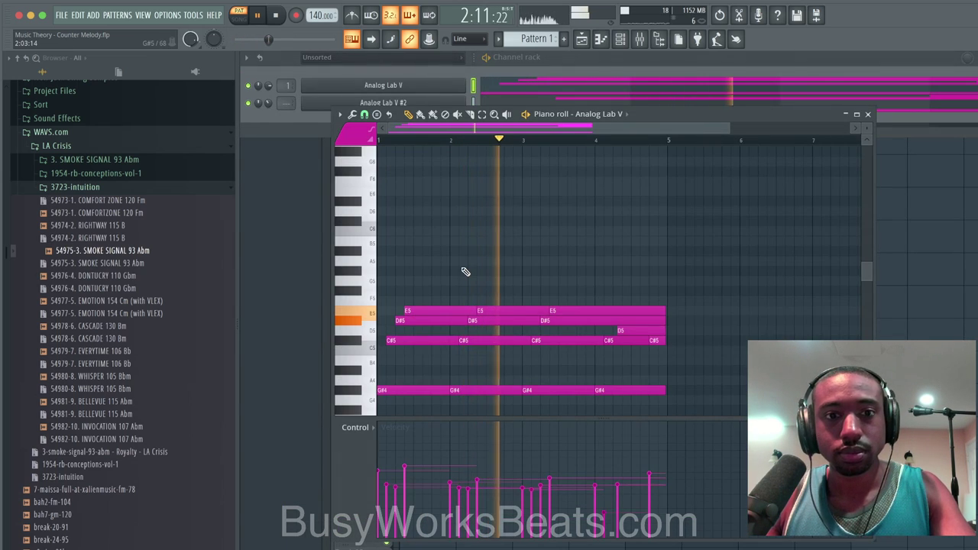
key("ctrl+b")
scroll(465, 272, "up", 3)
scroll(463, 271, "down", 3)
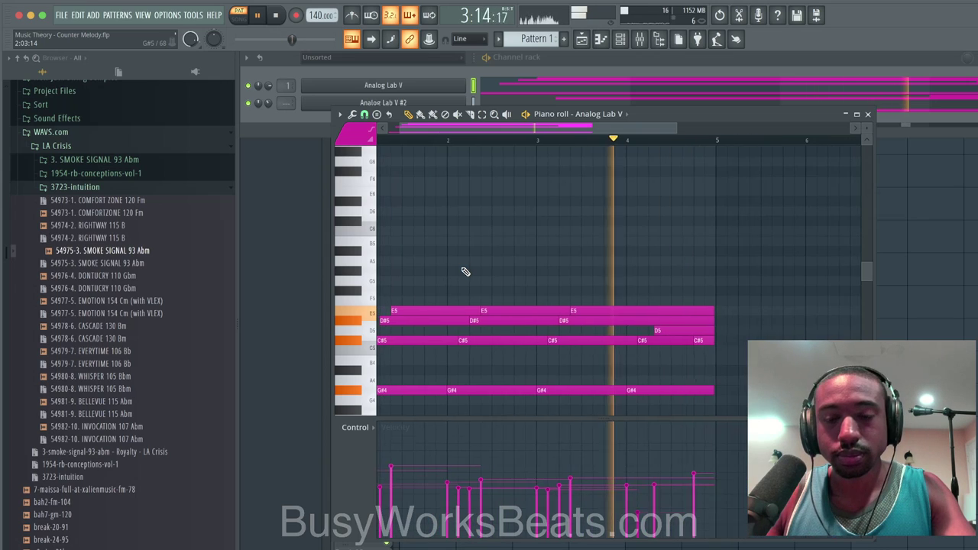
scroll(687, 334, "up", 2)
left_click_drag(642, 332, 631, 330)
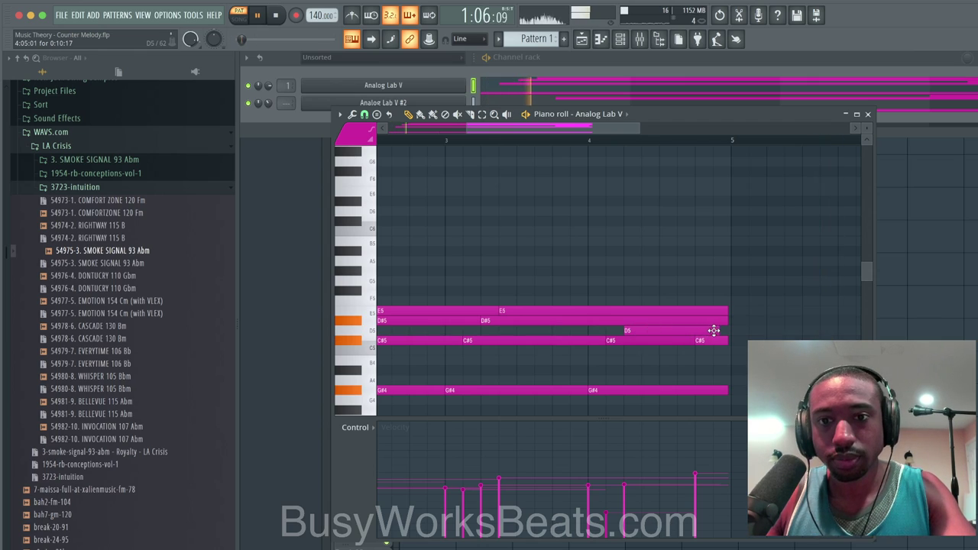
left_click_drag(745, 338, 457, 348)
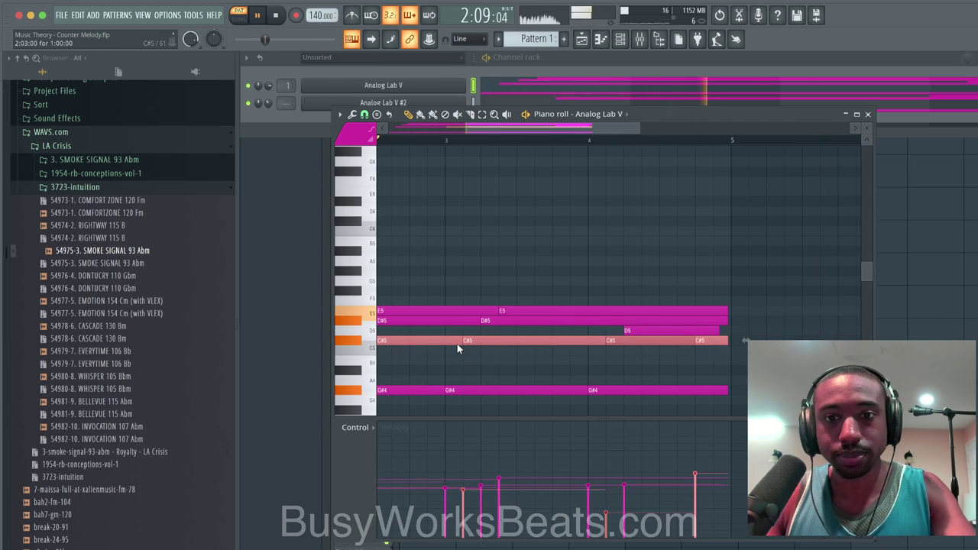
left_click(866, 115)
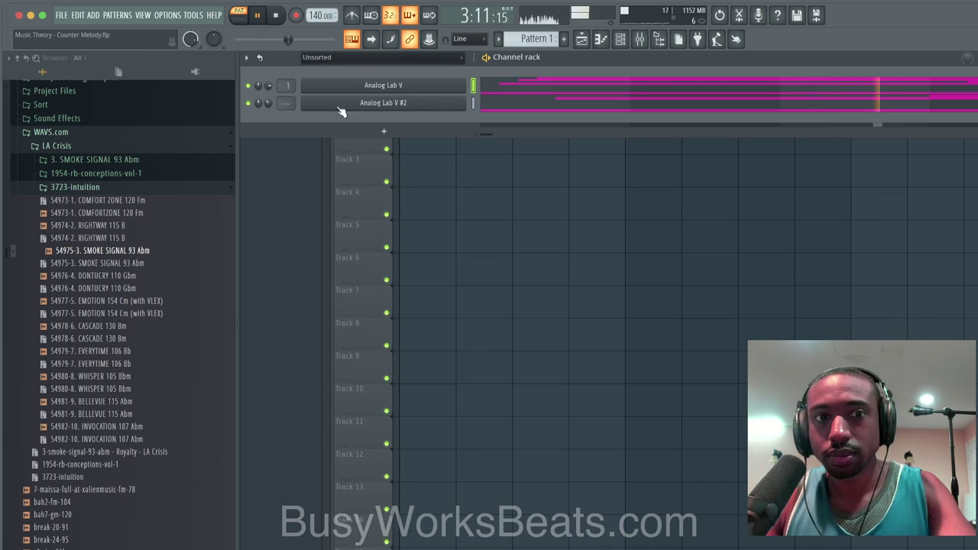
Play the pattern and add a third Analog Lab V instrument channel.
key("space")
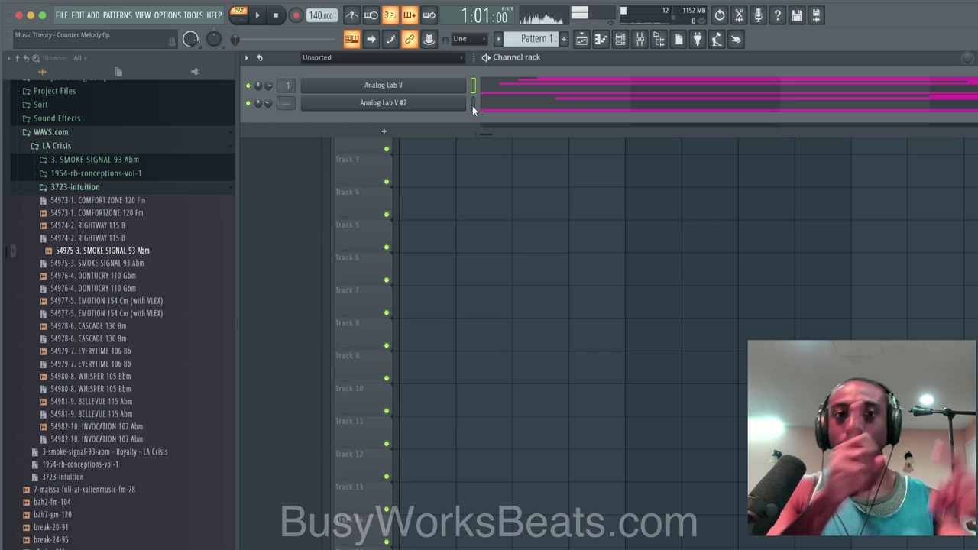
key("space")
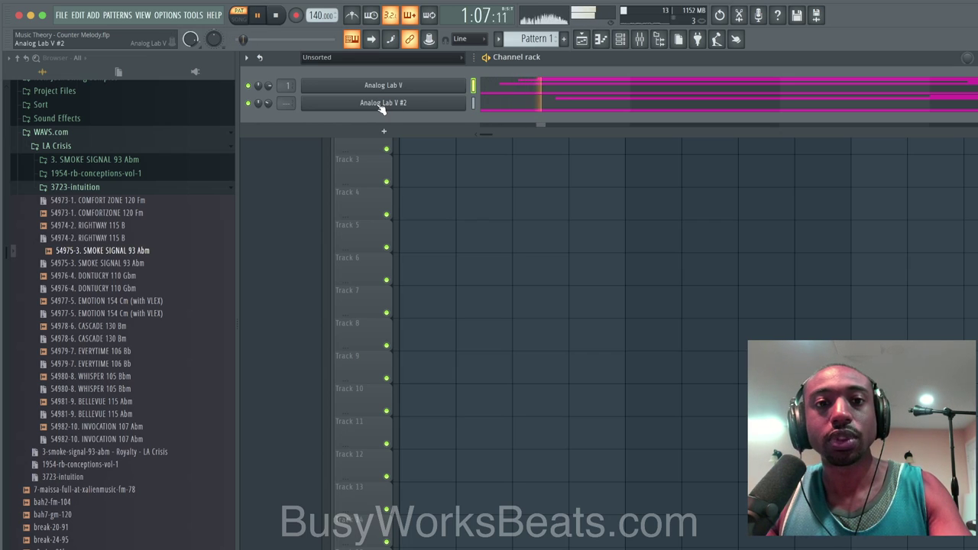
left_click(386, 132)
left_click(353, 77)
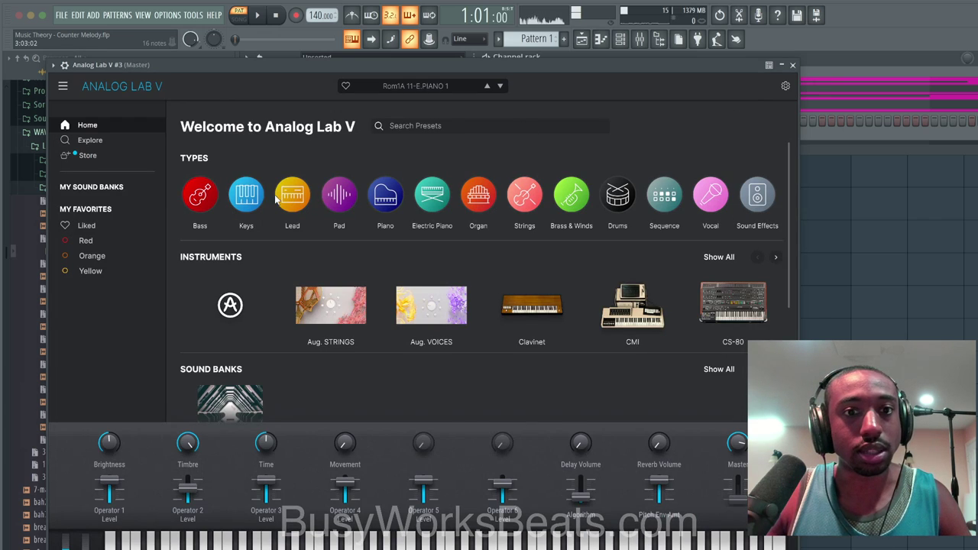
Filter the Analog Lab V #3 presets by the Jun-6 instrument.
scroll(738, 307, "down", 1)
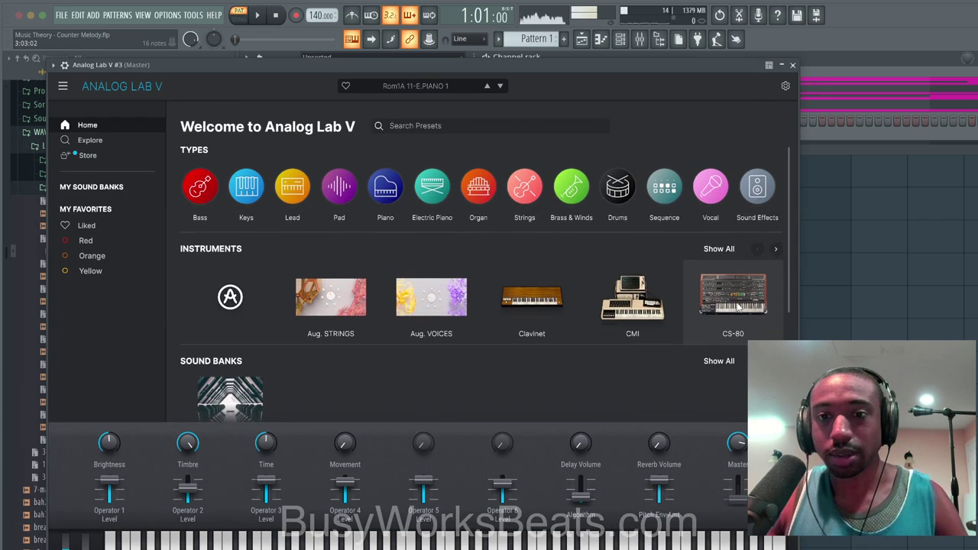
left_click(775, 252)
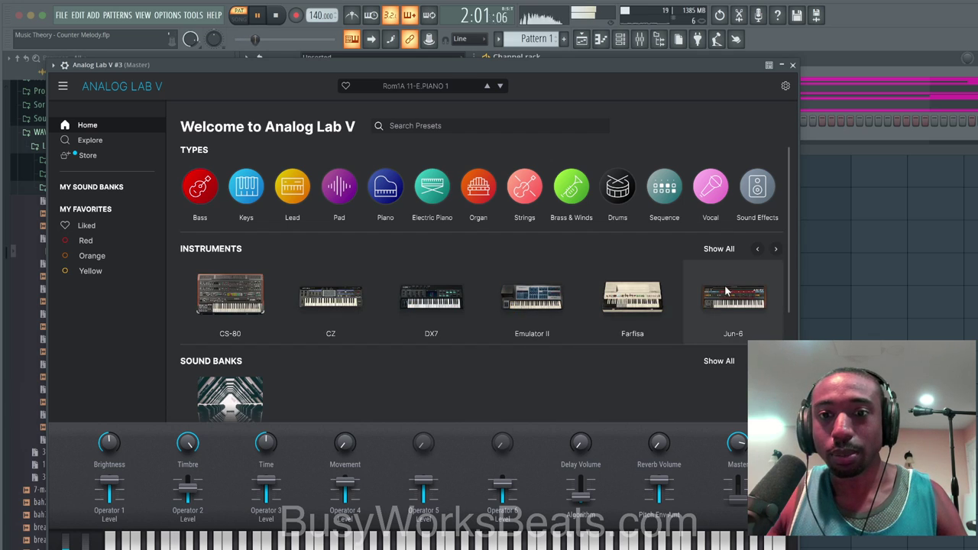
left_click(738, 291)
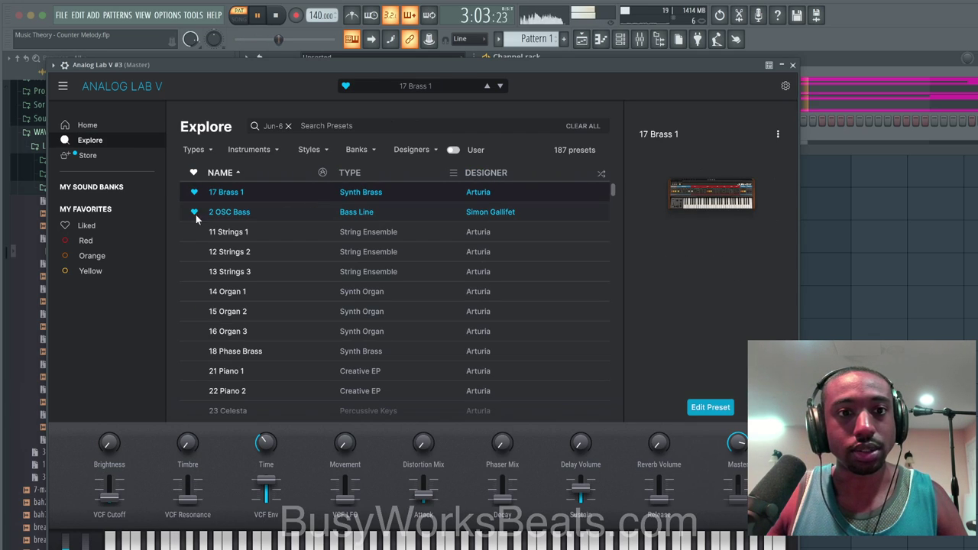
Look through the liked presets in Analog Lab V #3 for a sound while playing the pattern.
left_click(114, 223)
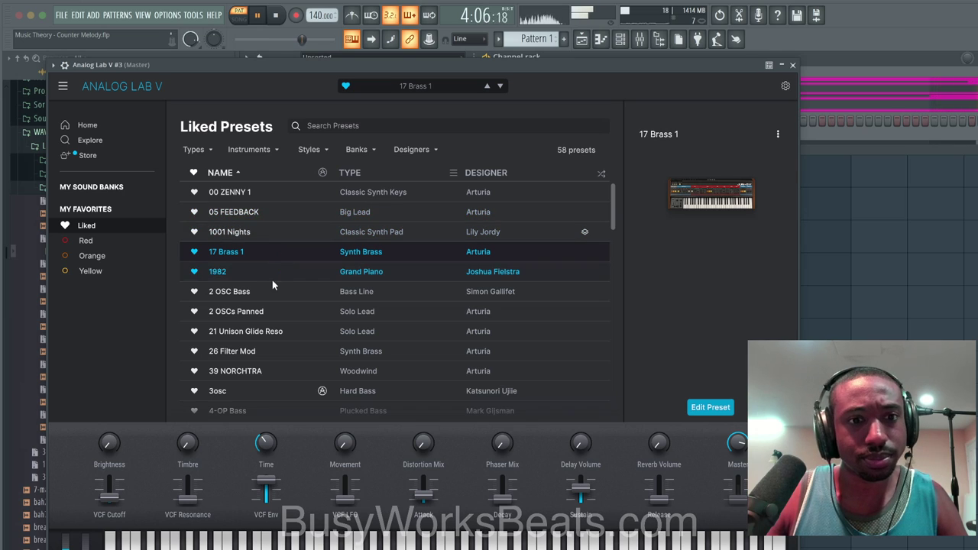
scroll(281, 237, "down", 3)
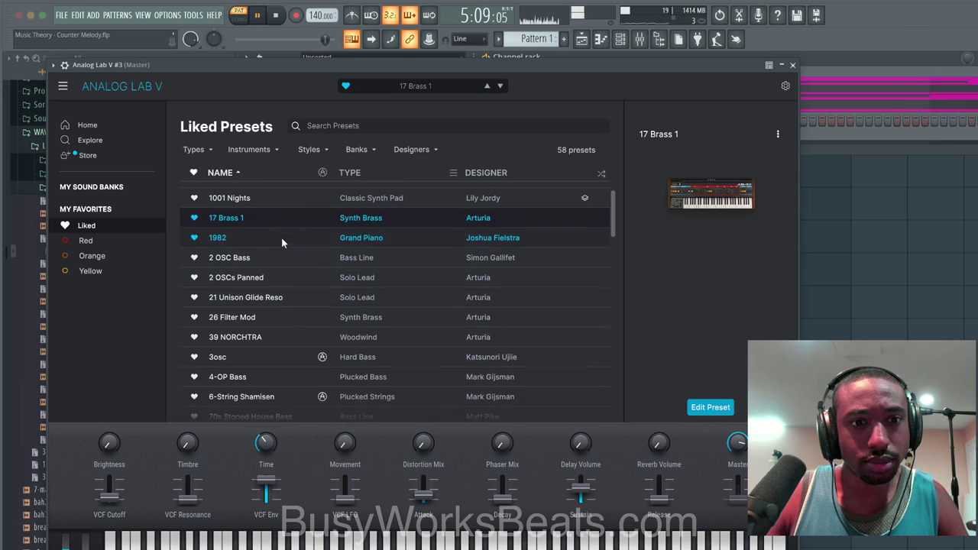
scroll(281, 239, "down", 5)
key("space")
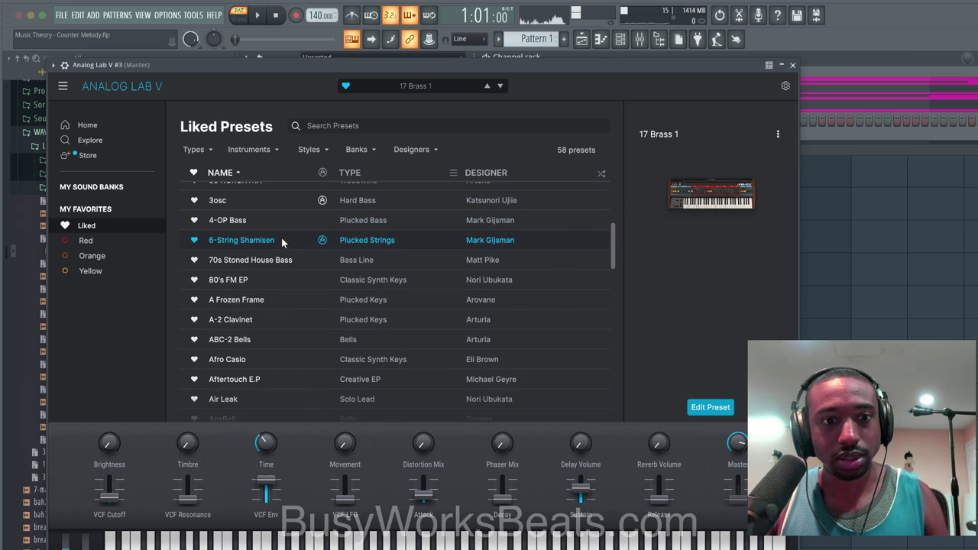
scroll(281, 241, "up", 1)
key("space")
scroll(281, 241, "down", 5)
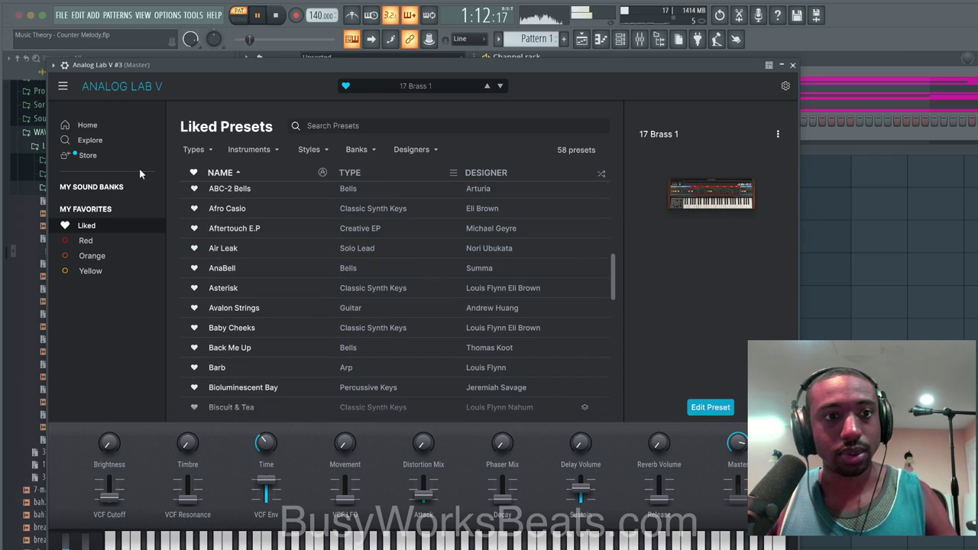
Load the 2 OSC Bass preset from the Jun-6 instrument in Analog Lab V #3 and audition it with the pattern.
left_click(116, 127)
mouse_move(750, 303)
left_click(703, 291)
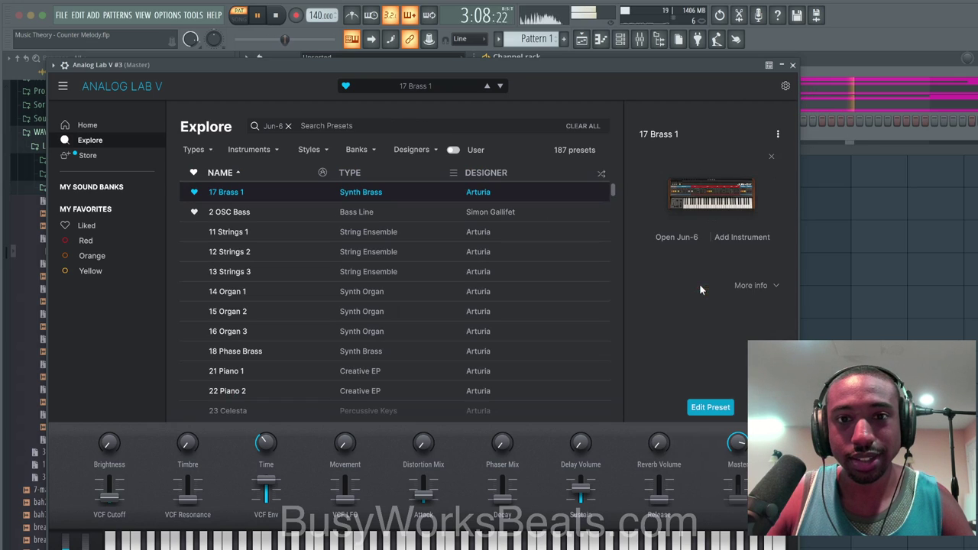
scroll(303, 230, "down", 3)
scroll(303, 238, "up", 3)
left_click(297, 213)
key("space")
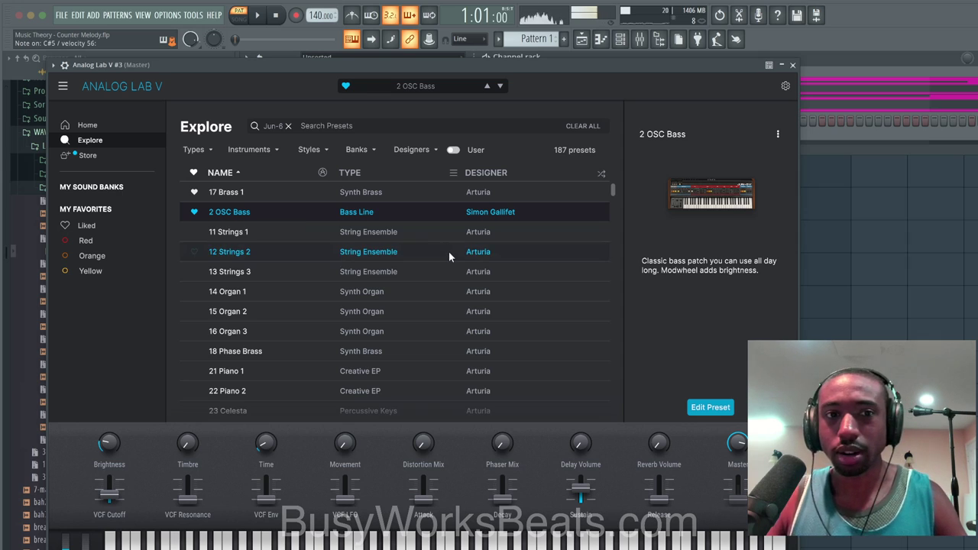
scroll(449, 251, "down", 12)
key("space")
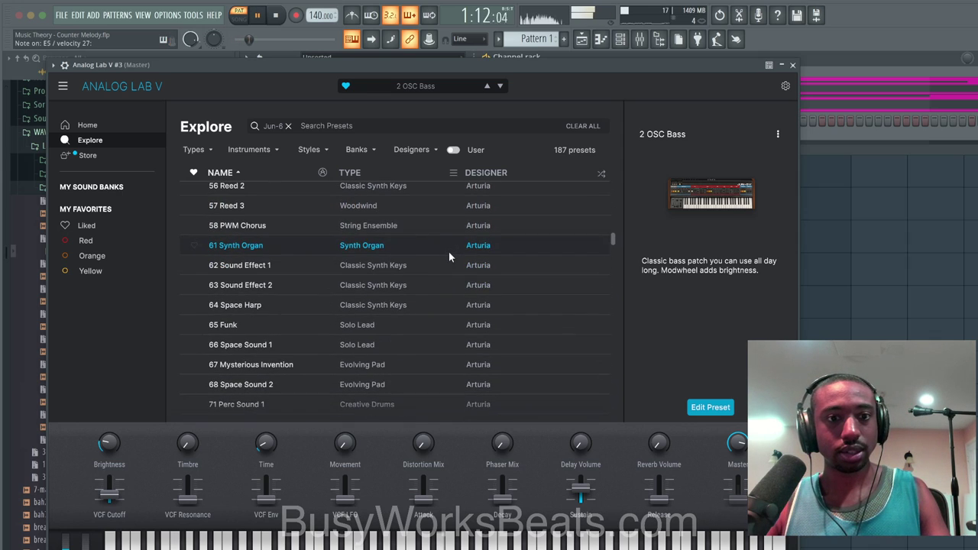
Open the instrument editor of the 2 OSC Bass preset and switch unison off on the Jun-6 V.
left_click(794, 65)
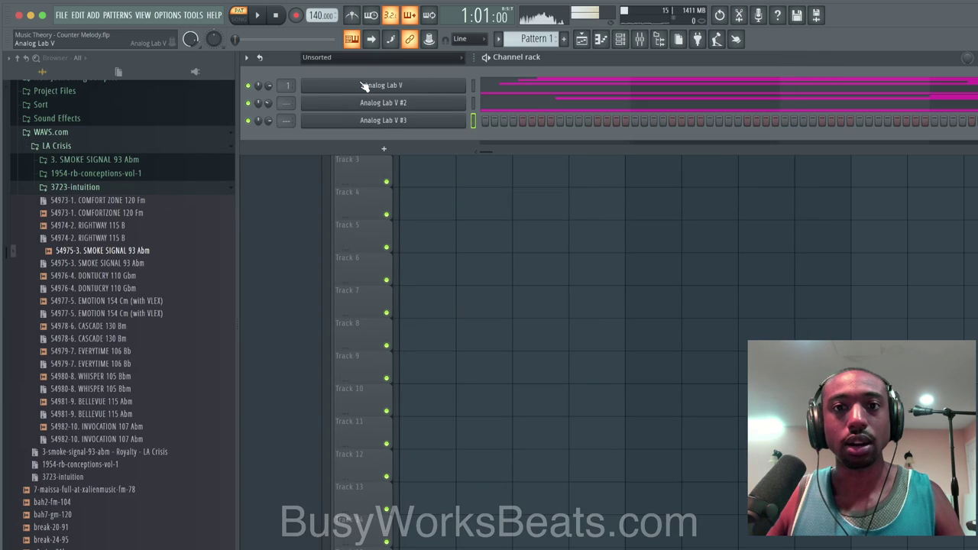
left_click(460, 120)
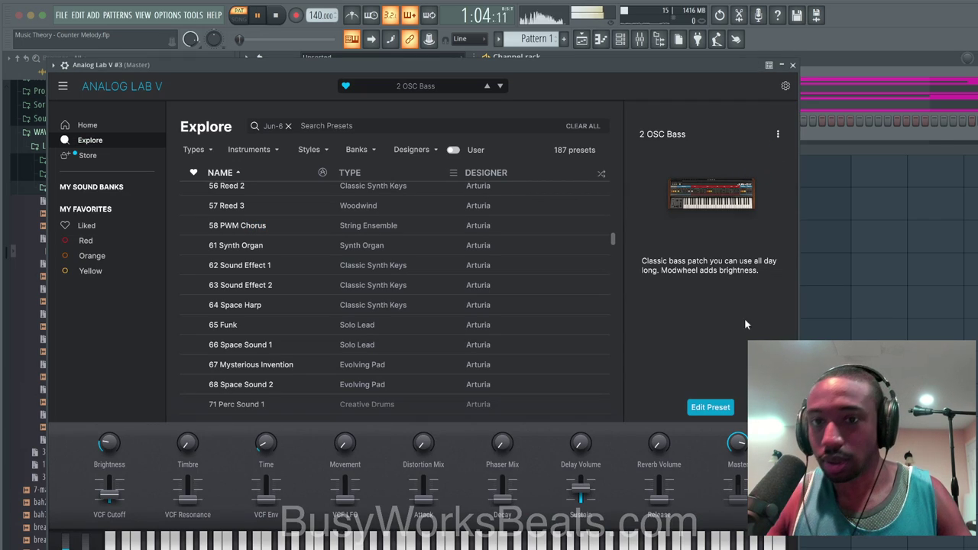
left_click(687, 237)
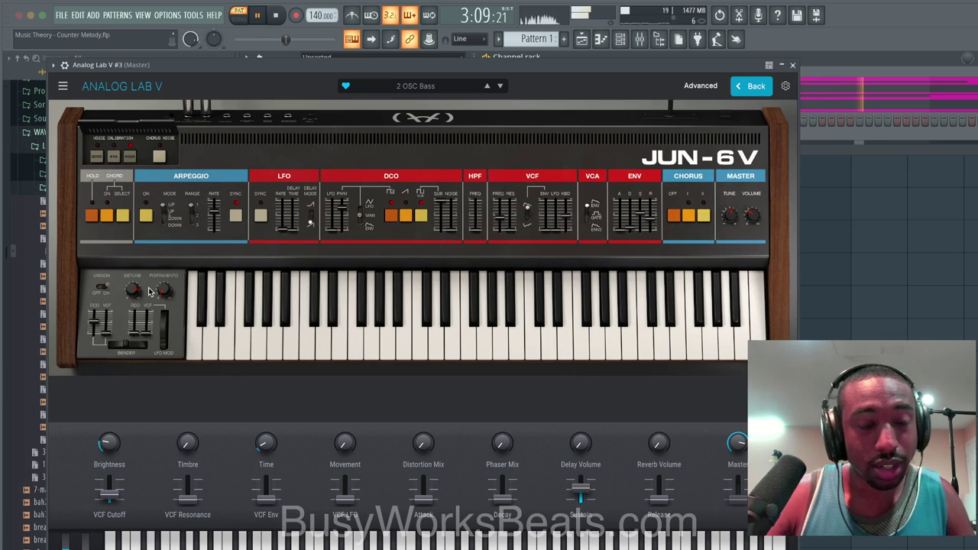
left_click(103, 287)
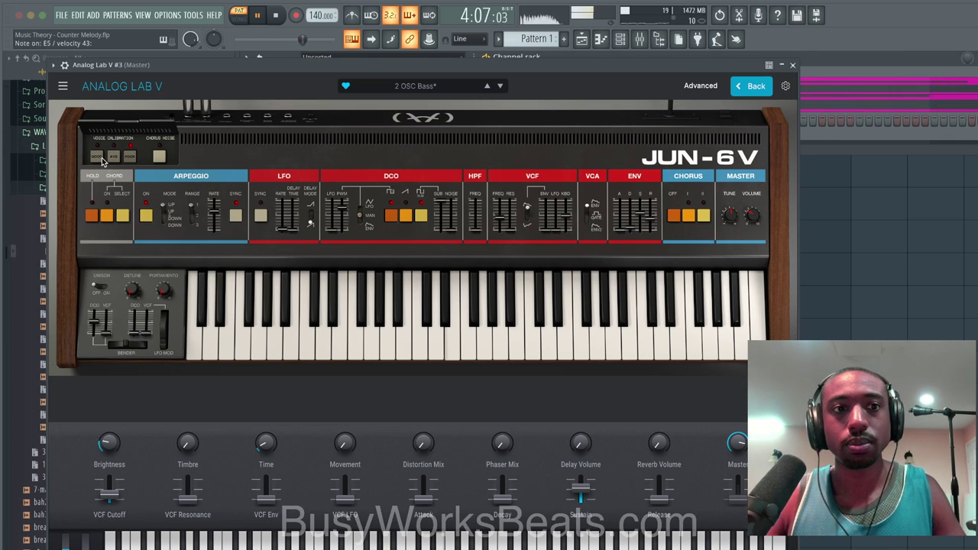
key("space")
left_click(792, 65)
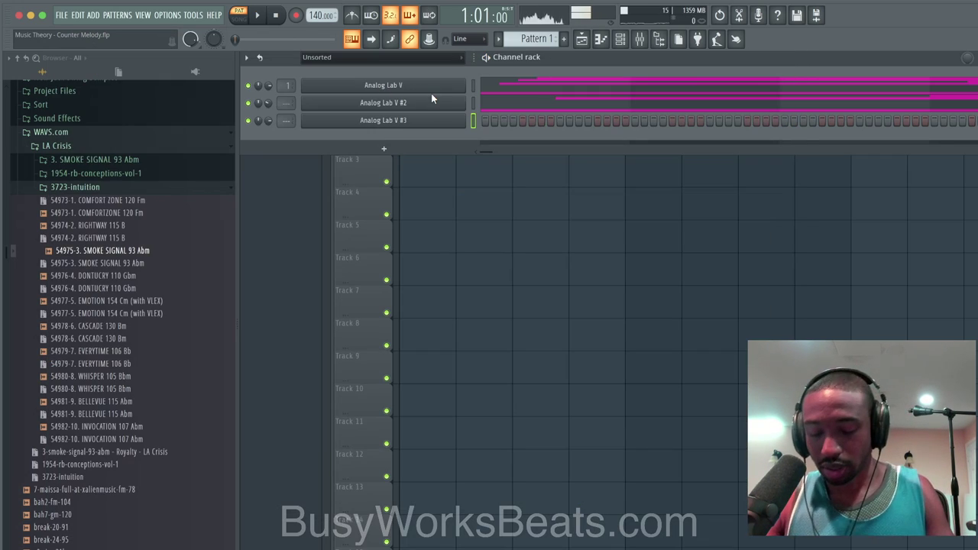
Draw stacked G#4, C#5, D#5 and E5 notes at the start of bar 1 in the Analog Lab V #3 piano roll.
key("space")
right_click(451, 126)
left_click(488, 123)
key("space")
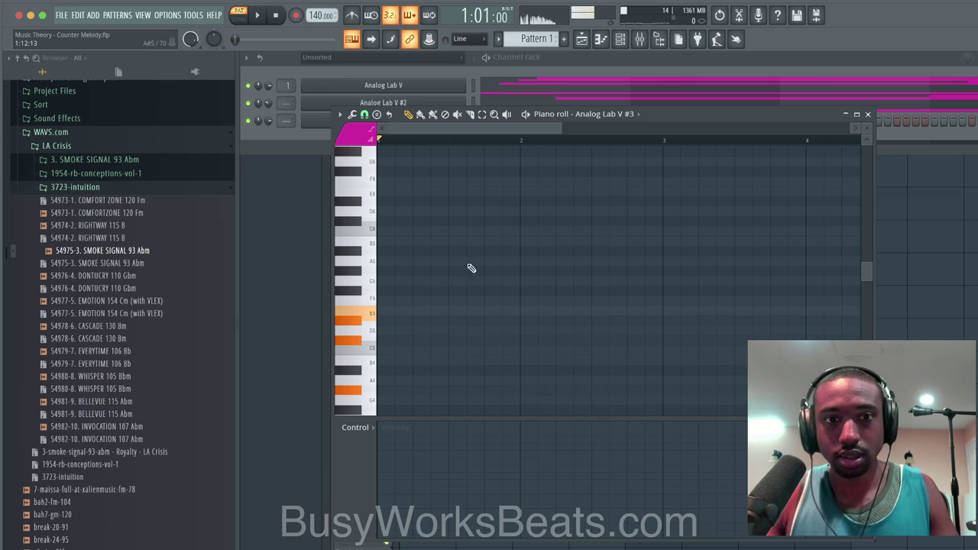
left_click(398, 389)
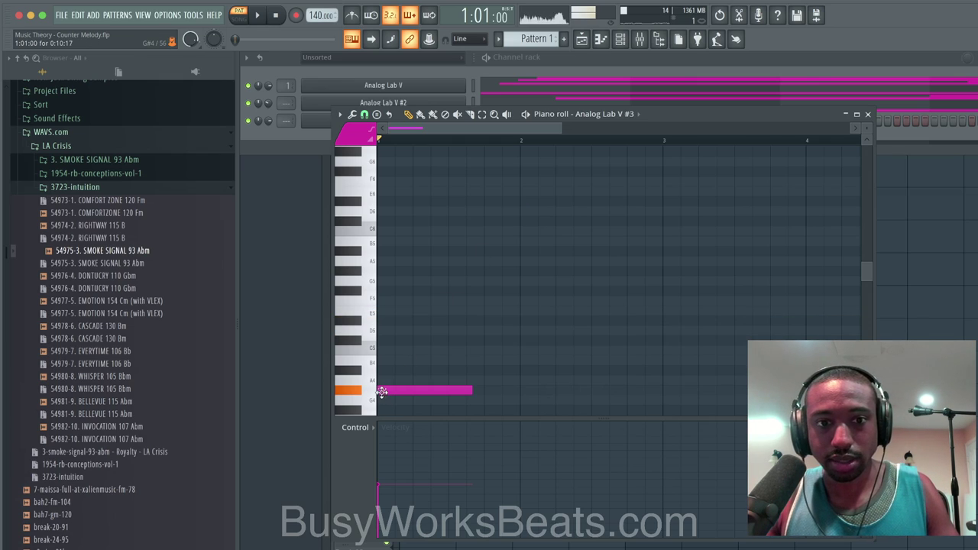
left_click(388, 341)
left_click(386, 320)
left_click(382, 310)
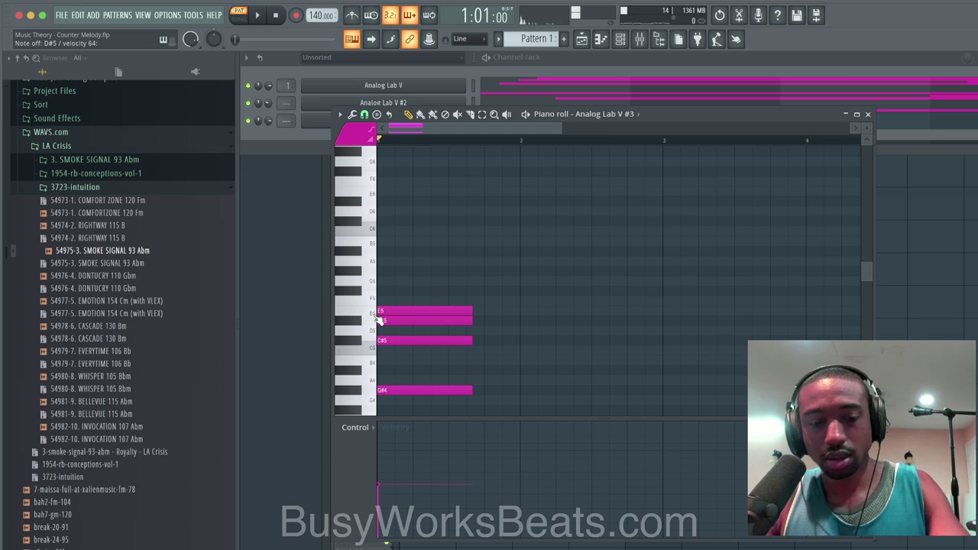
Transpose the four stacked notes up one octave, lengthen them to just past bar 3 and play the pattern.
key("ctrl+Up")
key("ctrl+a")
scroll(476, 223, "up", 1)
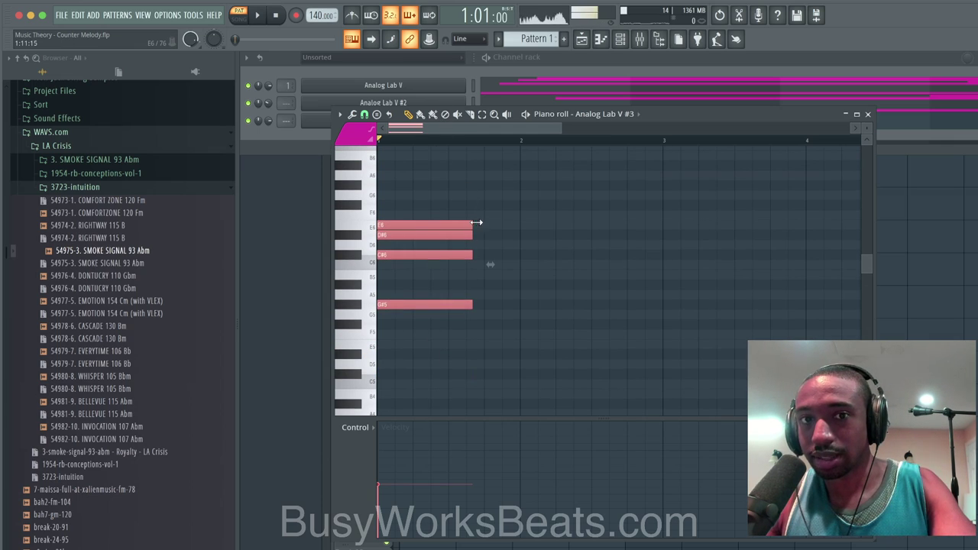
left_click_drag(489, 222, 686, 222)
key("space")
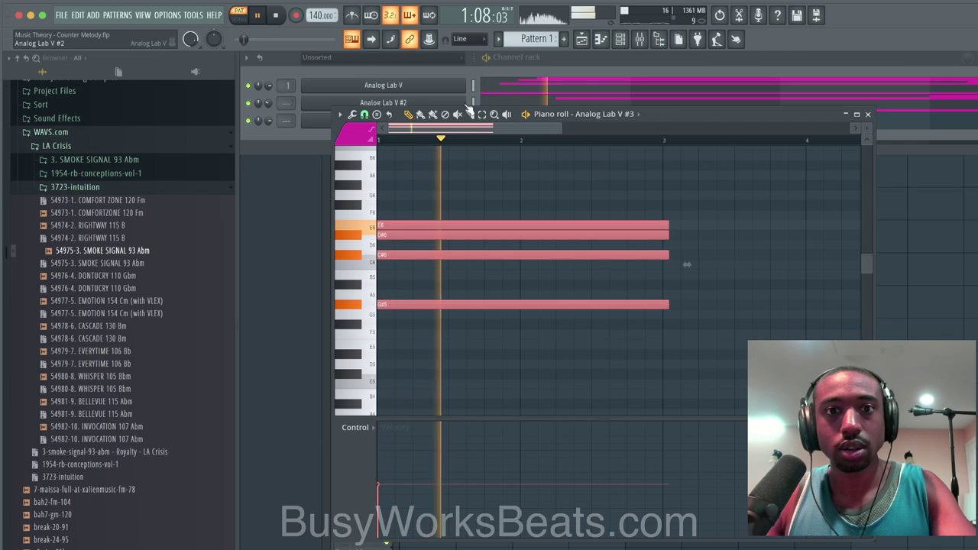
Slice the four stacked notes at the start of bar 3 and remove the excess ends.
left_click(469, 113)
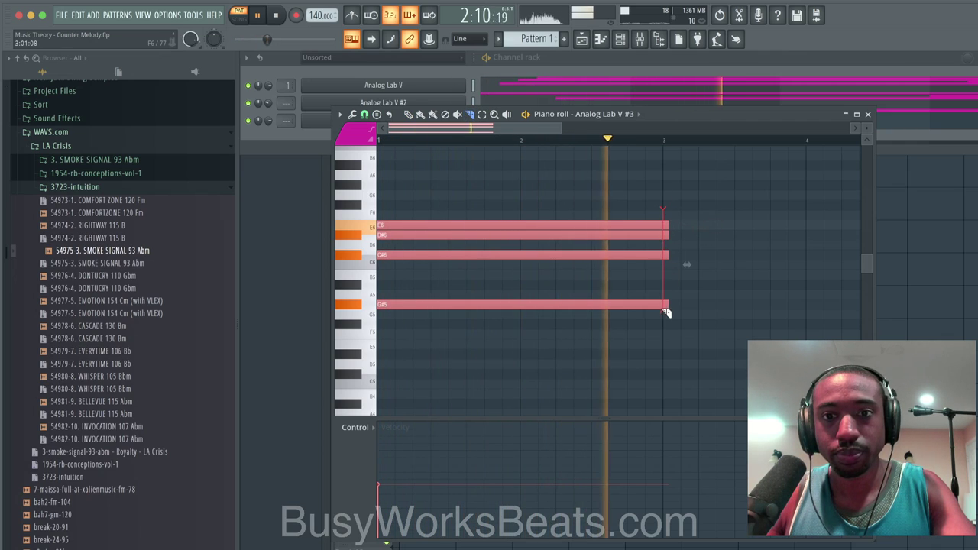
left_click_drag(663, 312, 663, 315)
key("space")
Select all four stacked notes, stretch them to the start of bar 5 and close the piano roll.
scroll(673, 232, "down", 2)
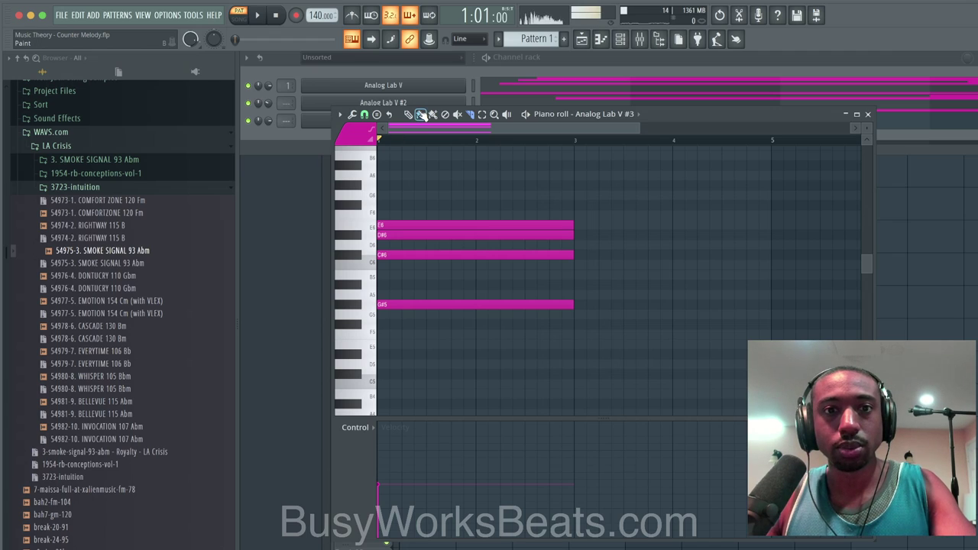
left_click_drag(568, 207, 524, 400)
scroll(524, 401, "down", 2)
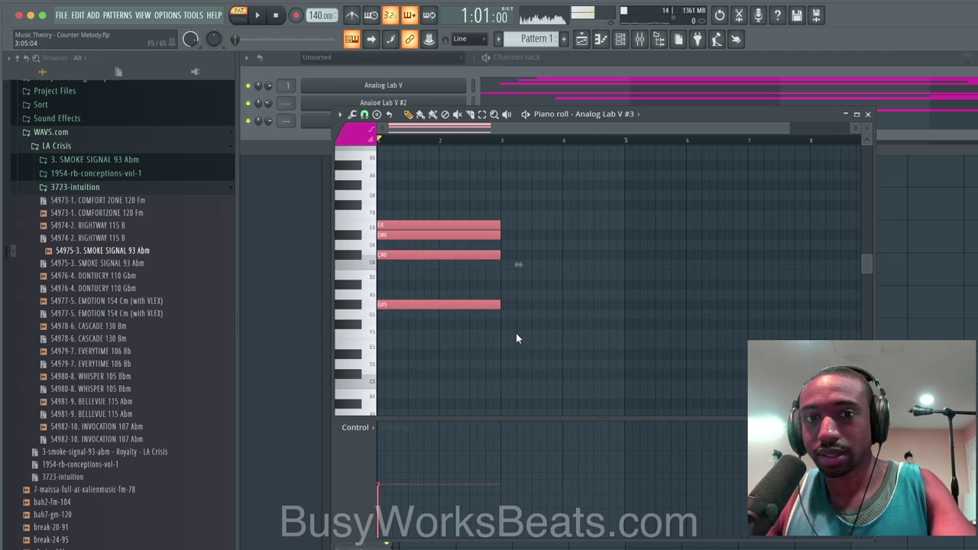
left_click_drag(502, 309, 625, 308)
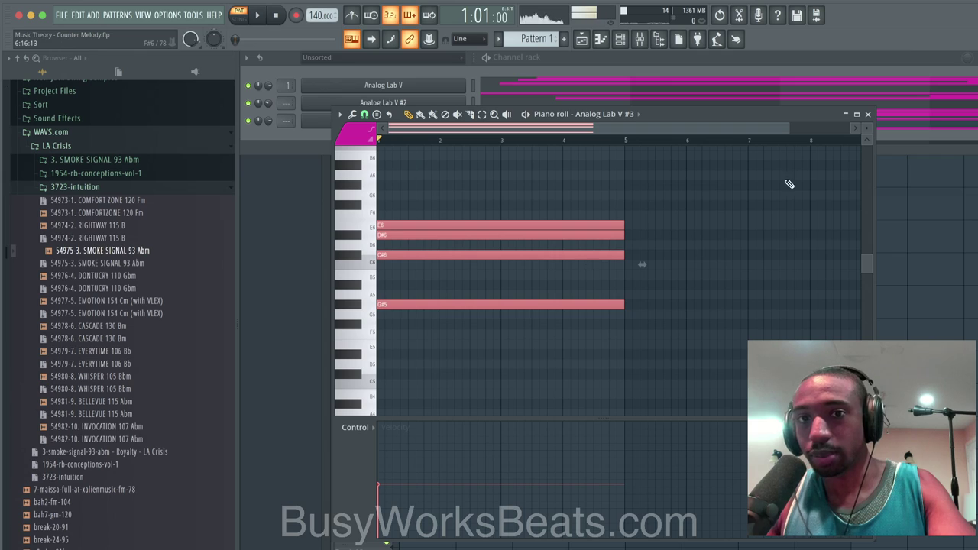
left_click(869, 114)
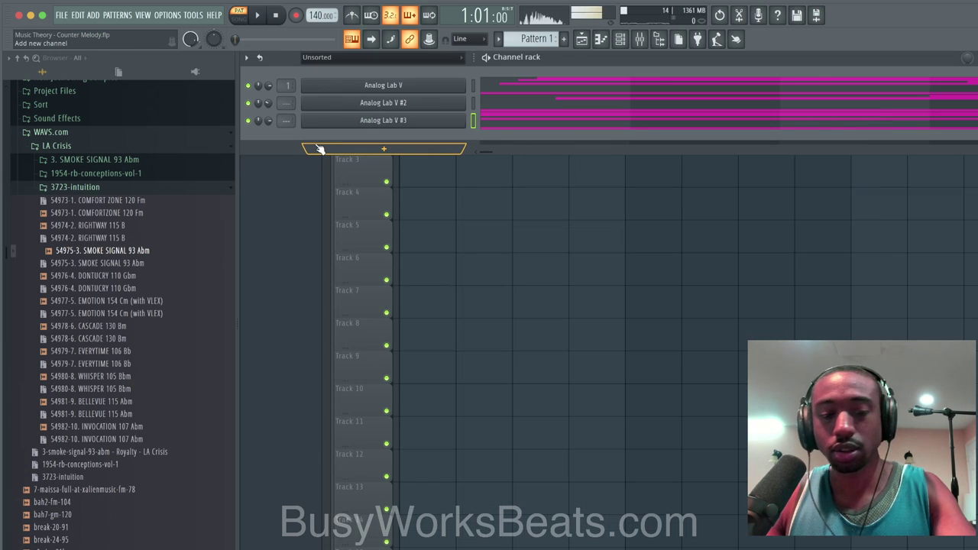
Play the pattern and route the Analog Lab V #2 channel to mixer track 2.
key("space")
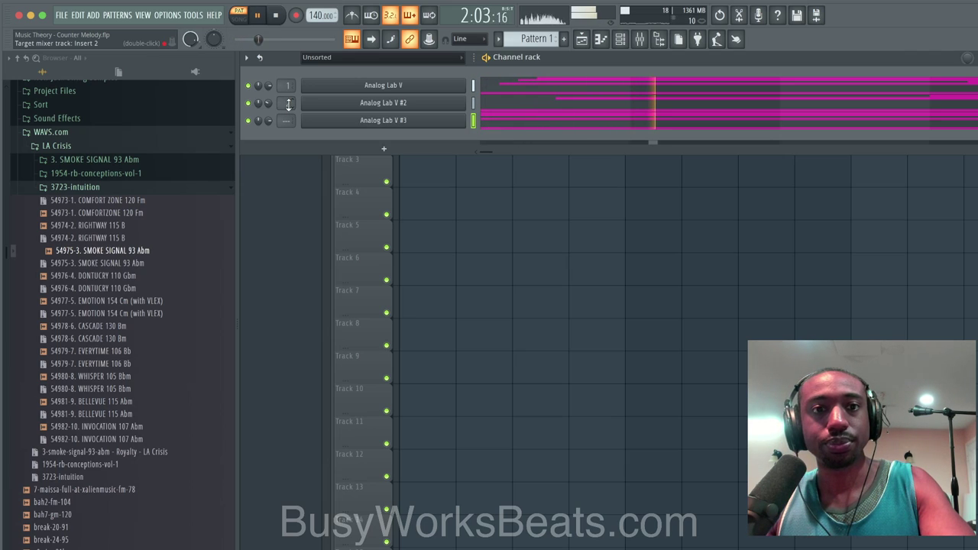
key("space")
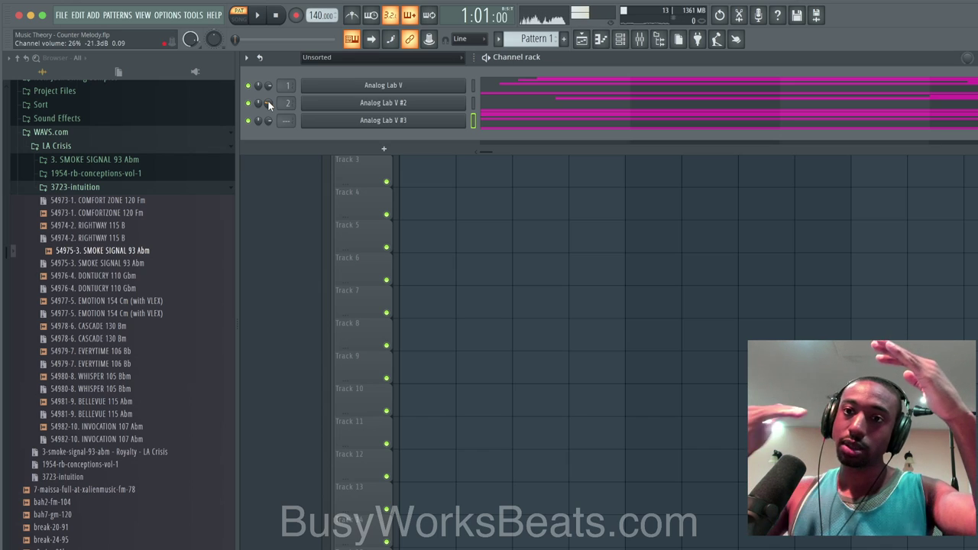
key("space")
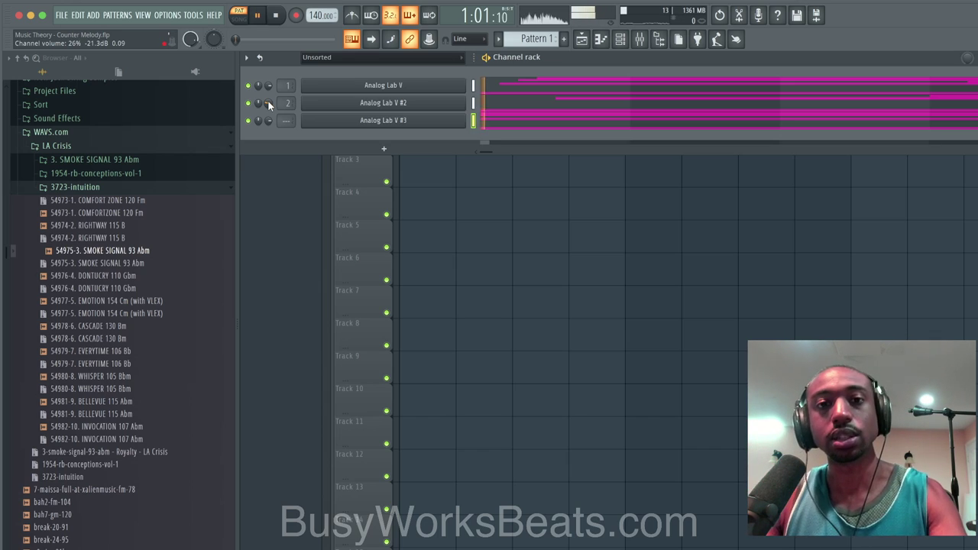
Check the counter melody's notes in its piano roll and raise the Analog Lab V #2 channel volume.
left_click(542, 103)
key("space")
key("space")
left_click(867, 114)
left_click_drag(268, 103, 268, 102)
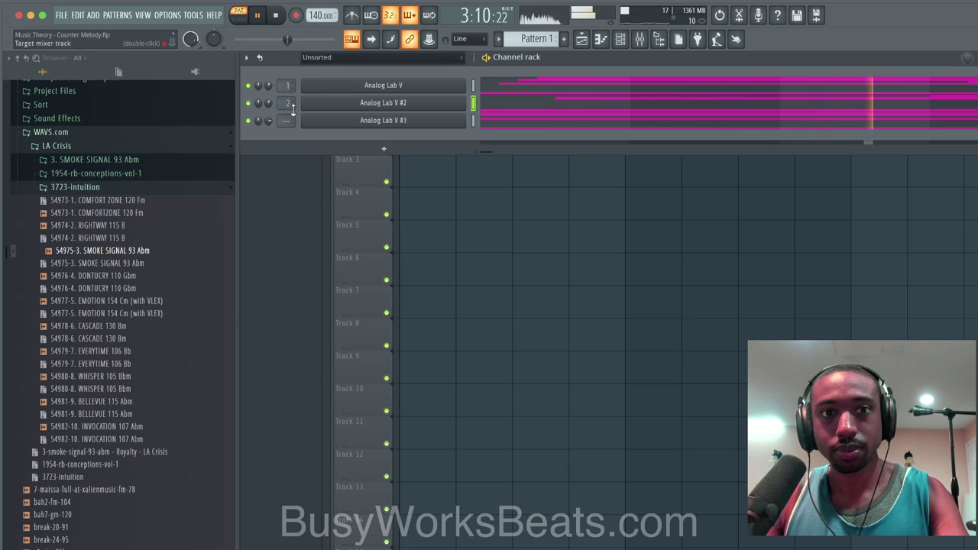
Route Analog Lab V #3 to mixer track 3, set its channel volume to about 83% and check its notes.
left_click(473, 120)
key("ctrl+l")
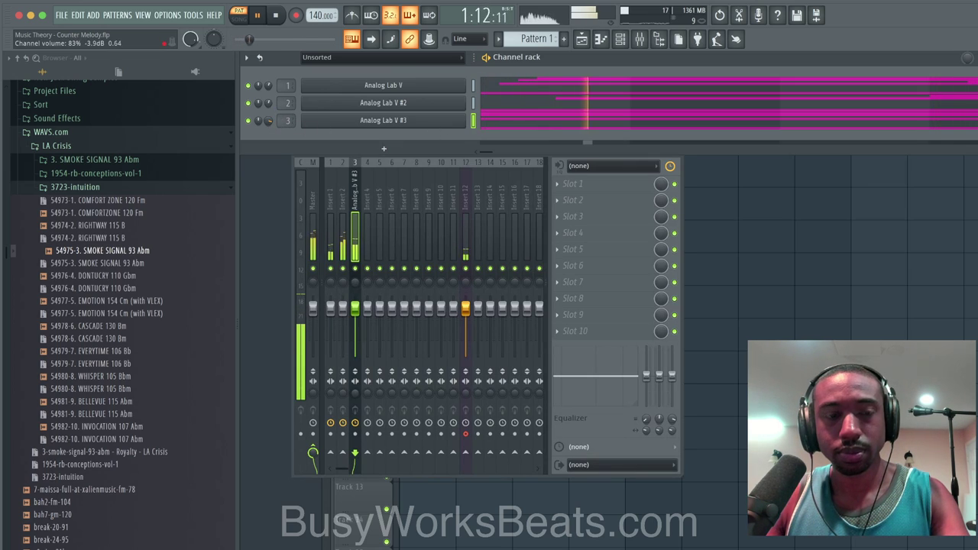
left_click(551, 121)
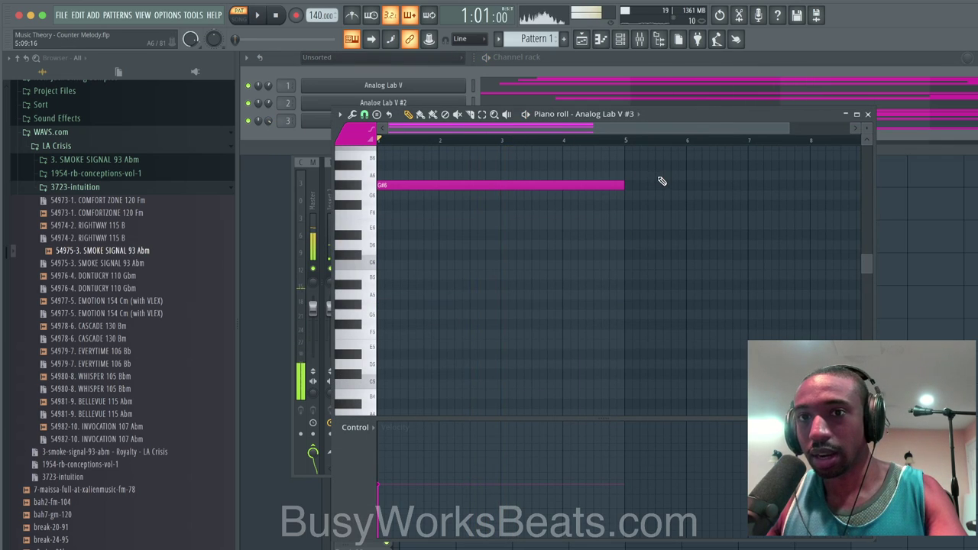
key("space")
left_click(868, 114)
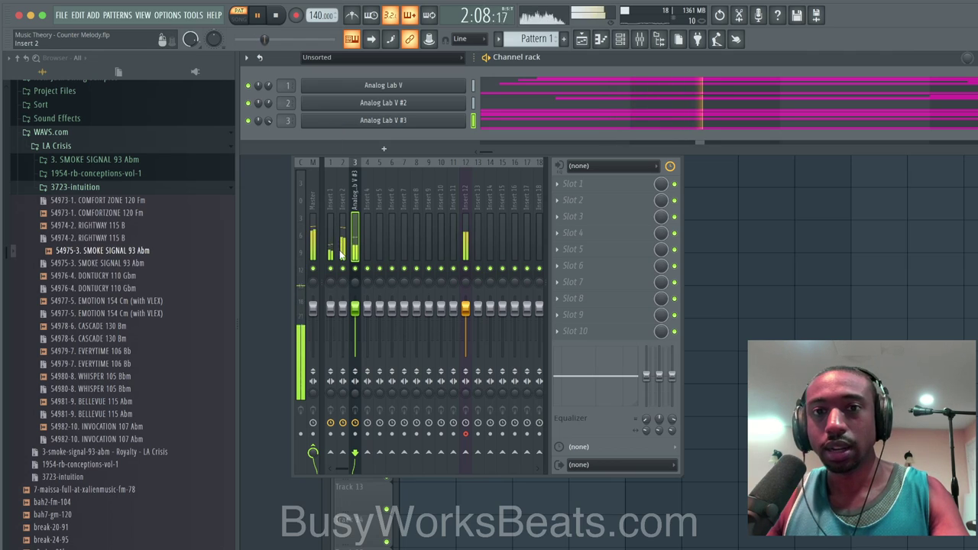
Lower the Insert 2 fader slightly while the pattern plays and close the mixer.
key("space")
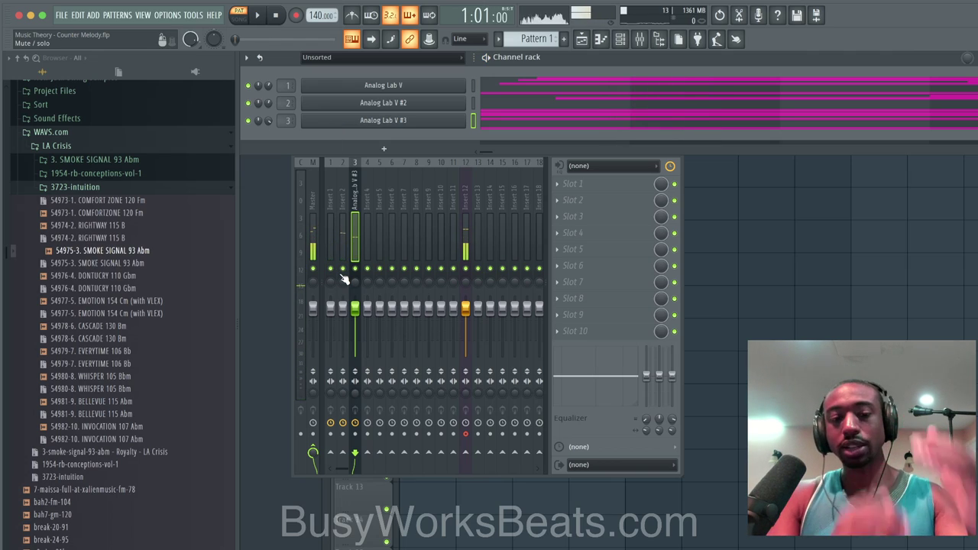
key("space")
left_click_drag(343, 308, 343, 312)
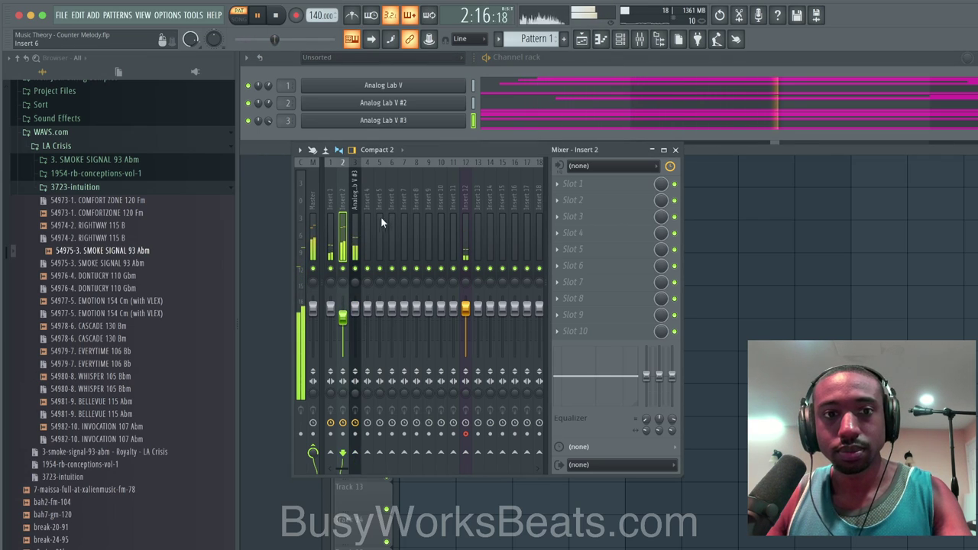
left_click(675, 150)
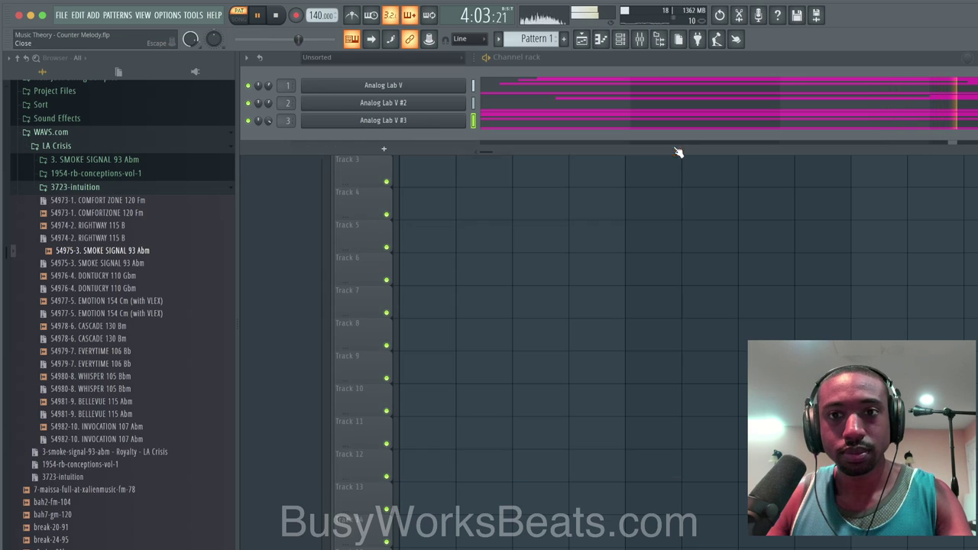
Adjust the arpeggio rate of the JUN-6 V sound on Analog Lab V #3 while the pattern plays and close its window.
left_click(454, 124)
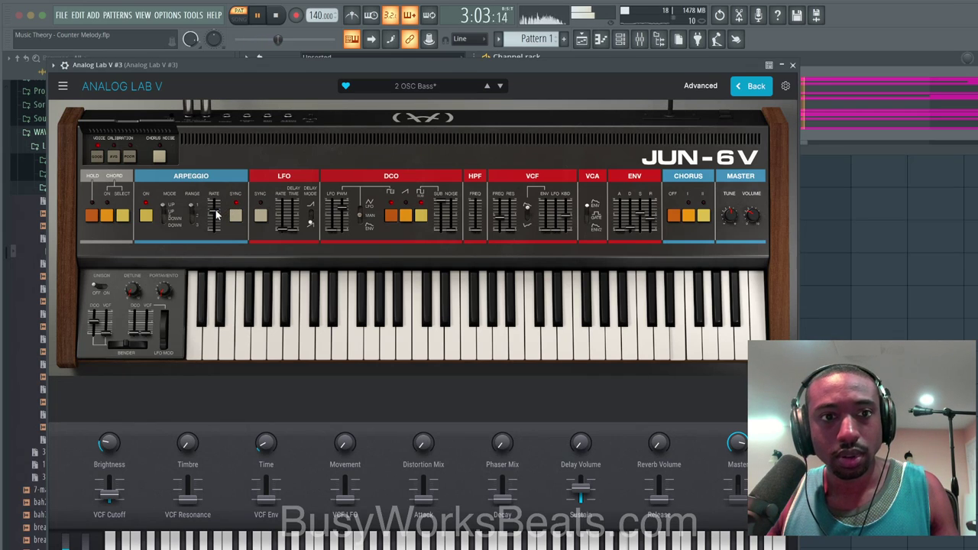
mouse_move(216, 217)
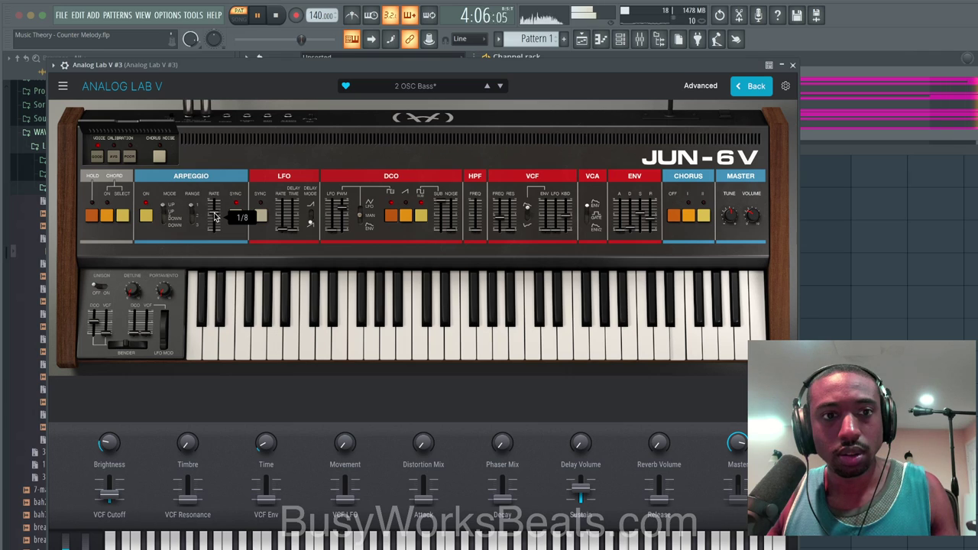
left_click_drag(215, 216, 215, 211)
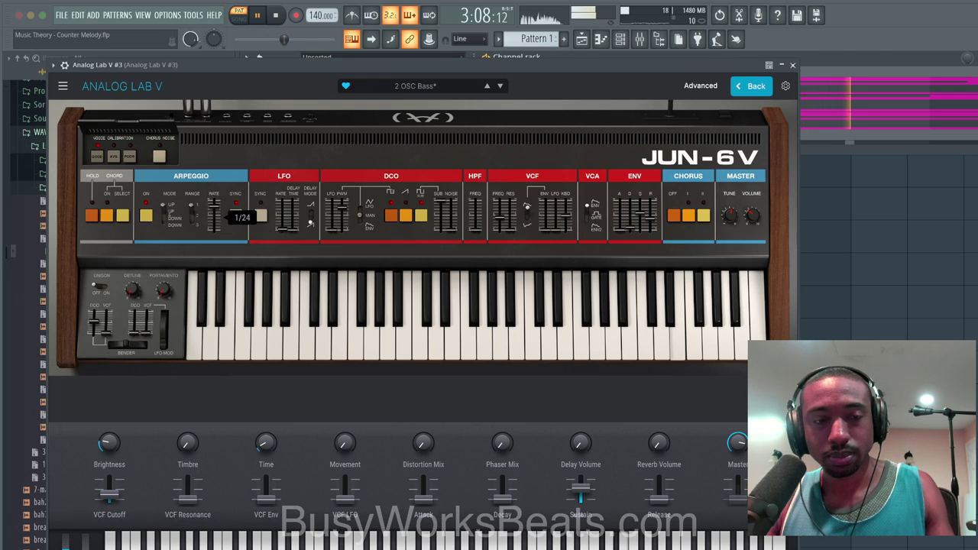
left_click_drag(214, 206, 213, 208)
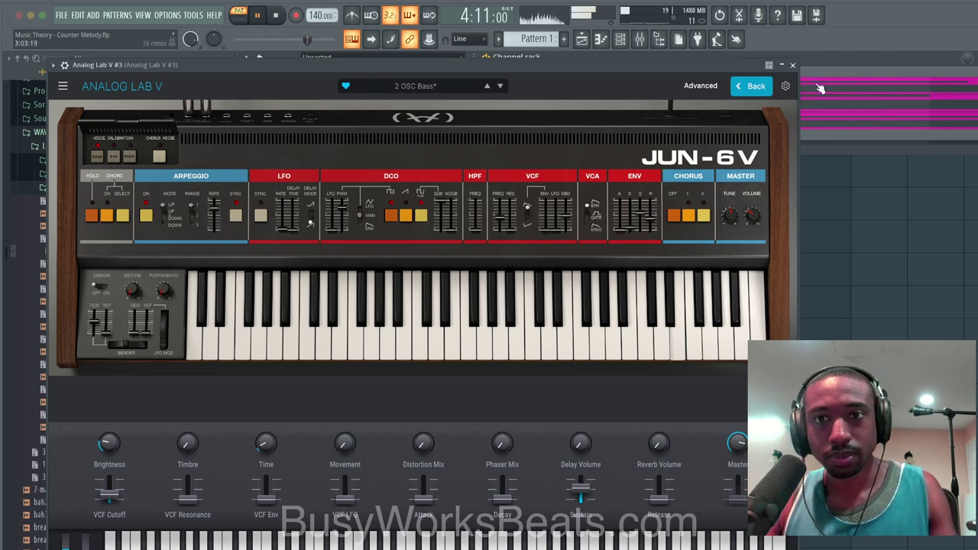
left_click(792, 65)
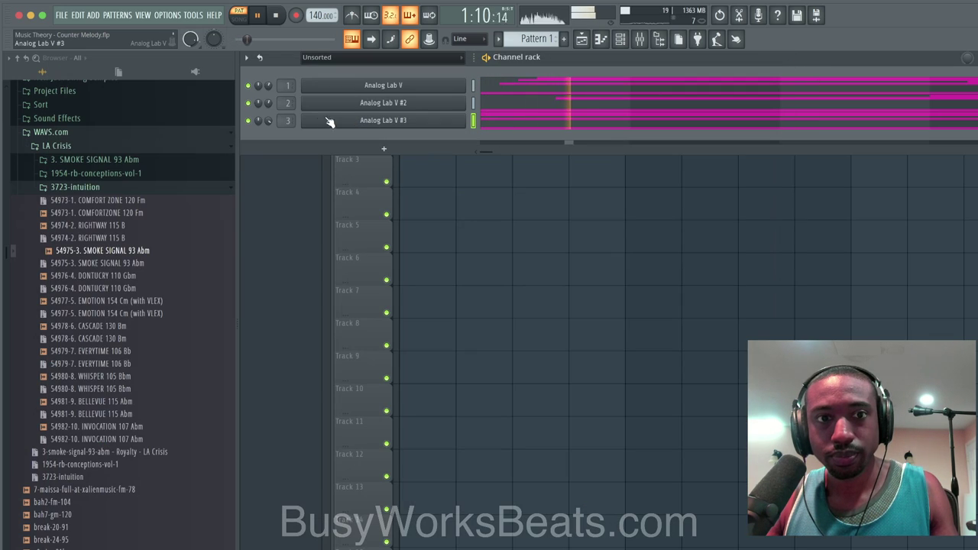
Set the Insert 1 fader to about 121% and the Analog Lab V #2 channel volume to about 79%, closing the mixer.
key("F6")
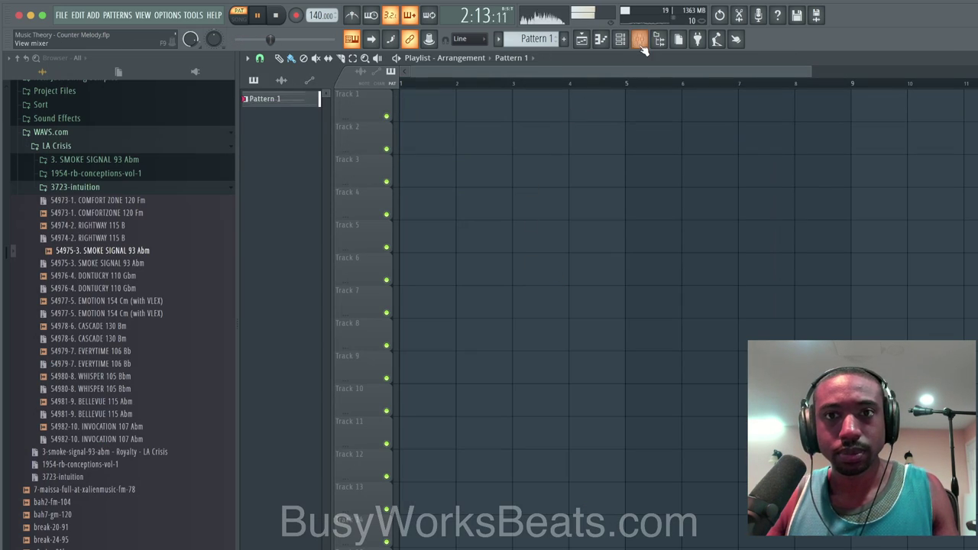
left_click(640, 39)
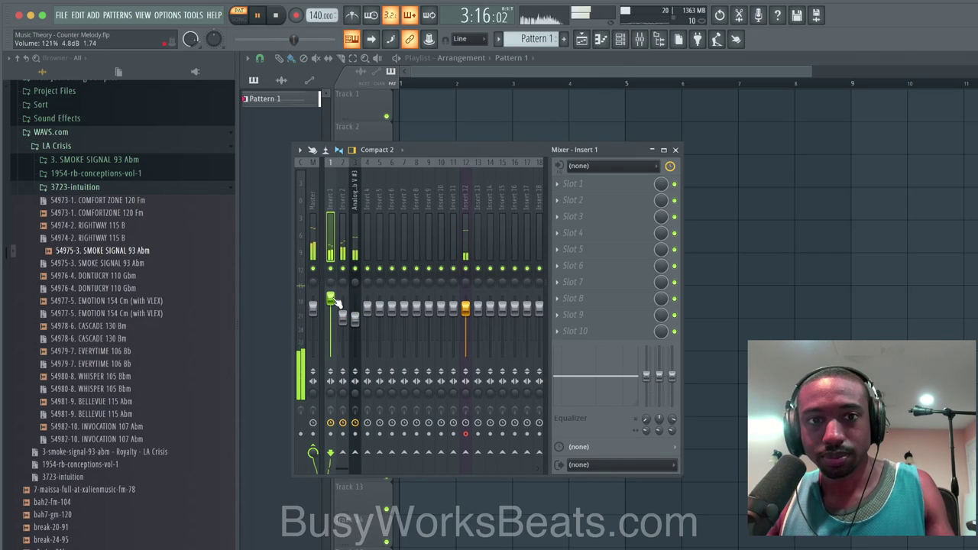
left_click(621, 40)
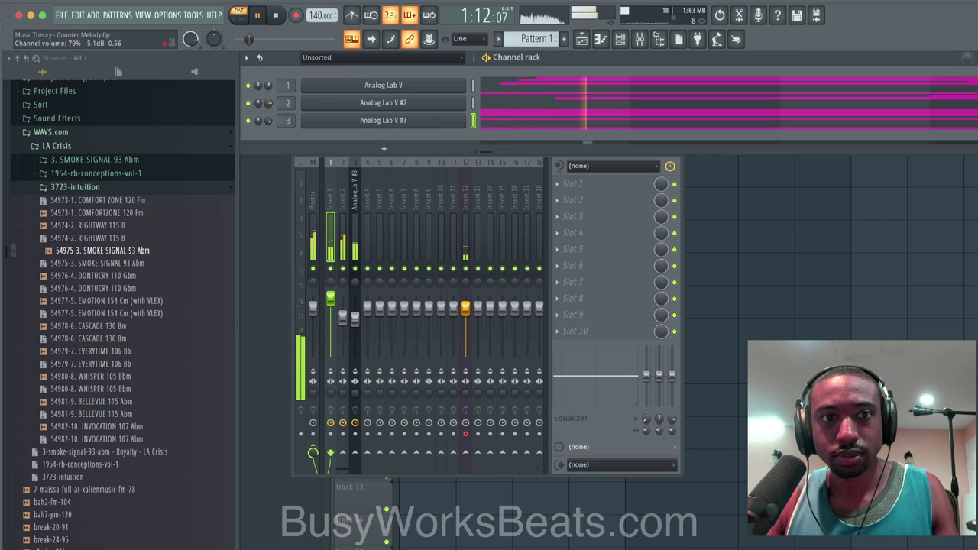
left_click(354, 320)
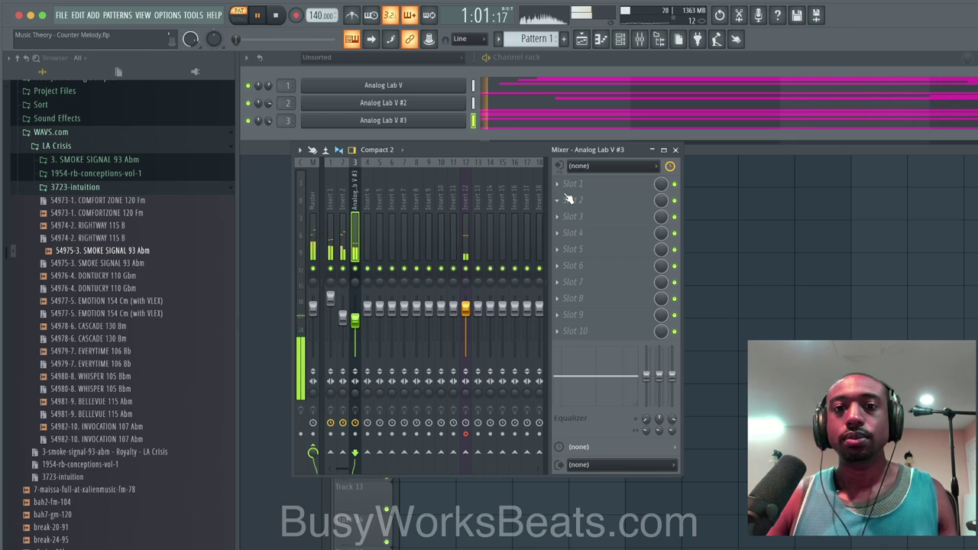
left_click(674, 150)
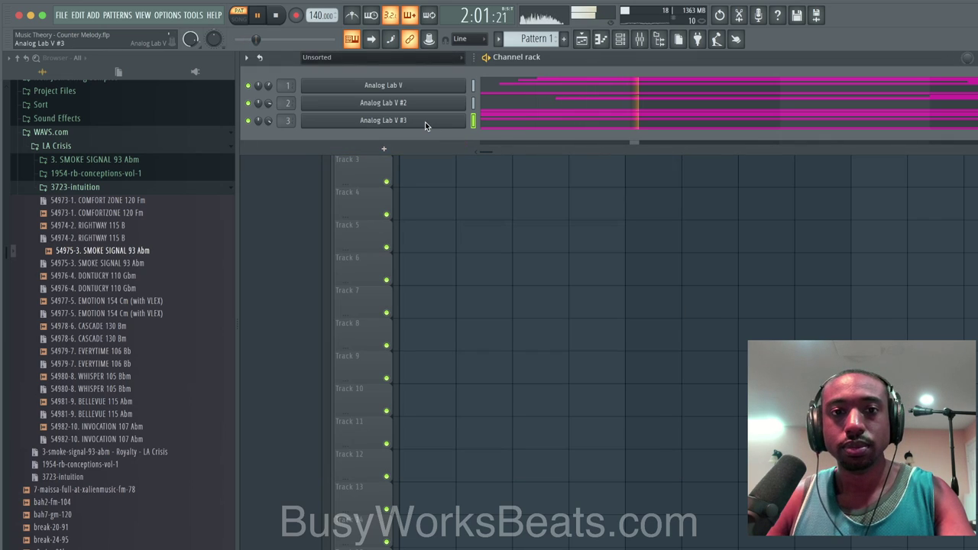
Sync the delay in Analog Lab V #3's advanced synth settings and adjust its time and feedback, stopping playback.
left_click(425, 122)
left_click(702, 86)
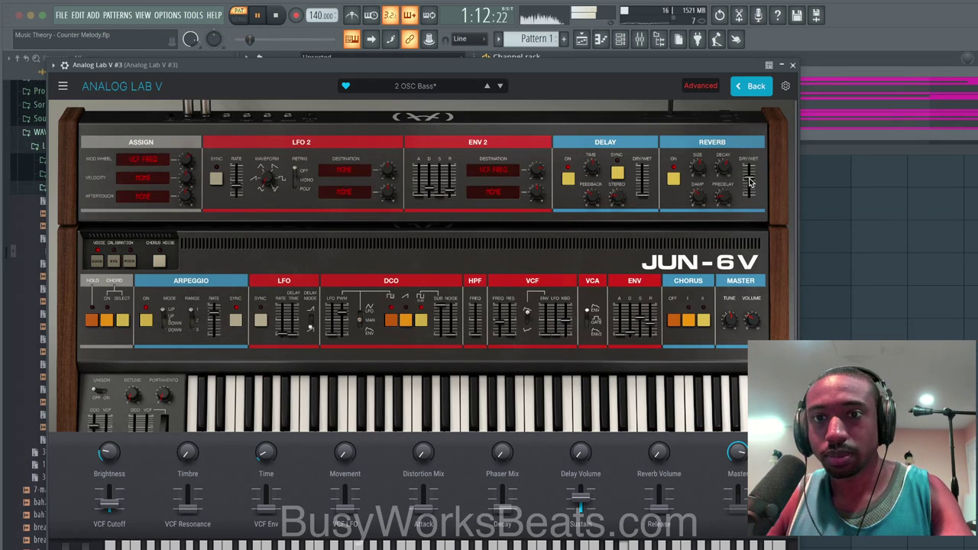
left_click(619, 173)
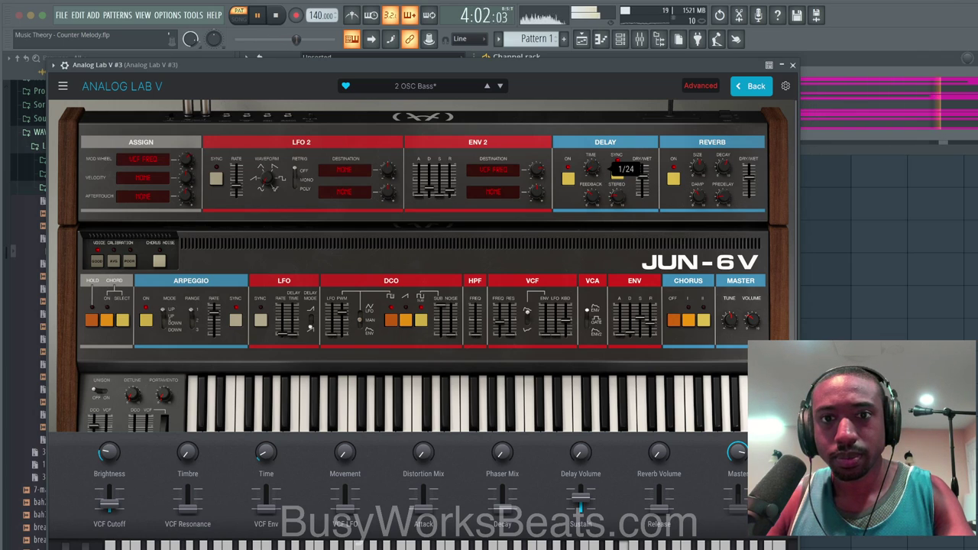
left_click_drag(591, 167, 591, 161)
left_click_drag(595, 199, 596, 193)
key("space")
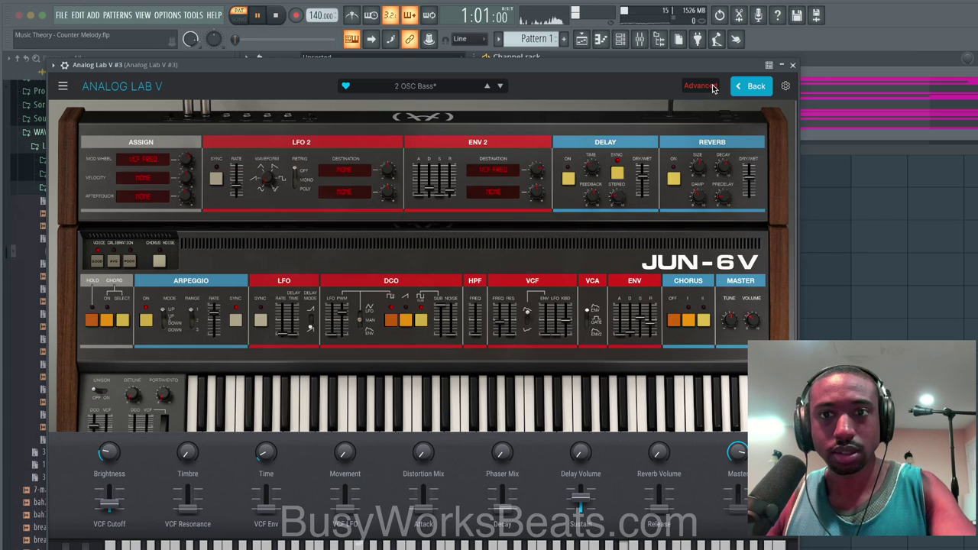
Open the 2 OSC Bass preset for editing, raise its delay volume and set its reverb volume to about -6 dB.
left_click(737, 87)
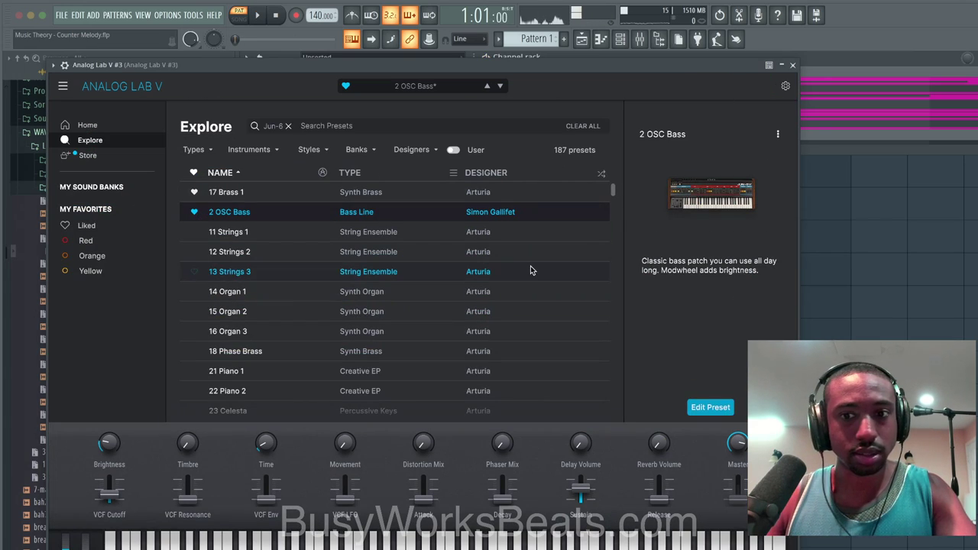
key("space")
left_click(711, 407)
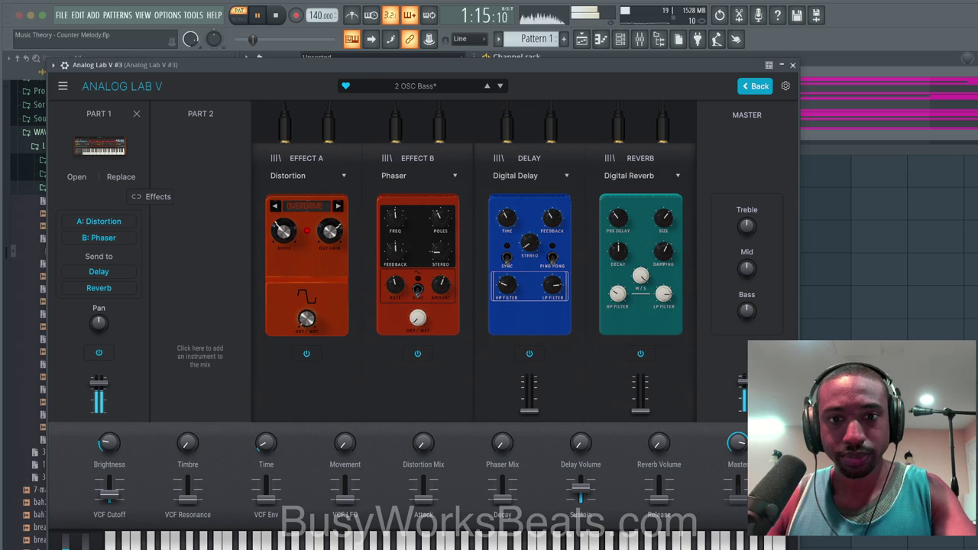
left_click_drag(529, 411, 530, 390)
left_click_drag(641, 411, 640, 394)
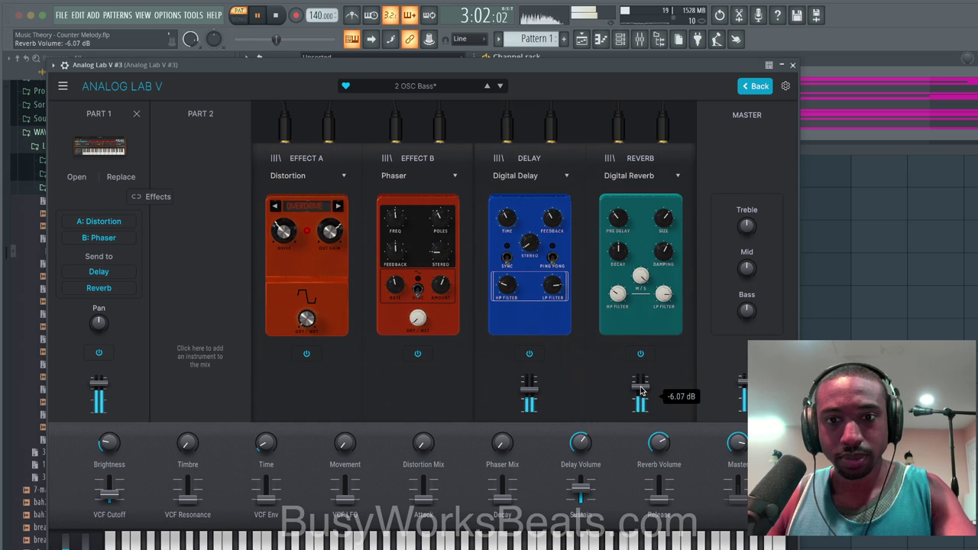
Set the release of Analog Lab V #3 to 0.5, stop playback and close the plugin window.
mouse_move(659, 494)
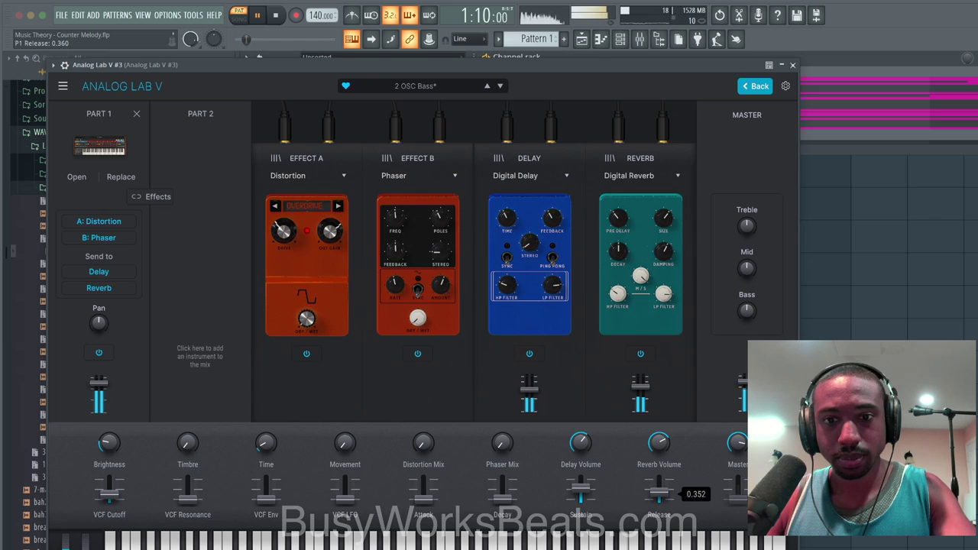
left_click_drag(658, 493, 659, 489)
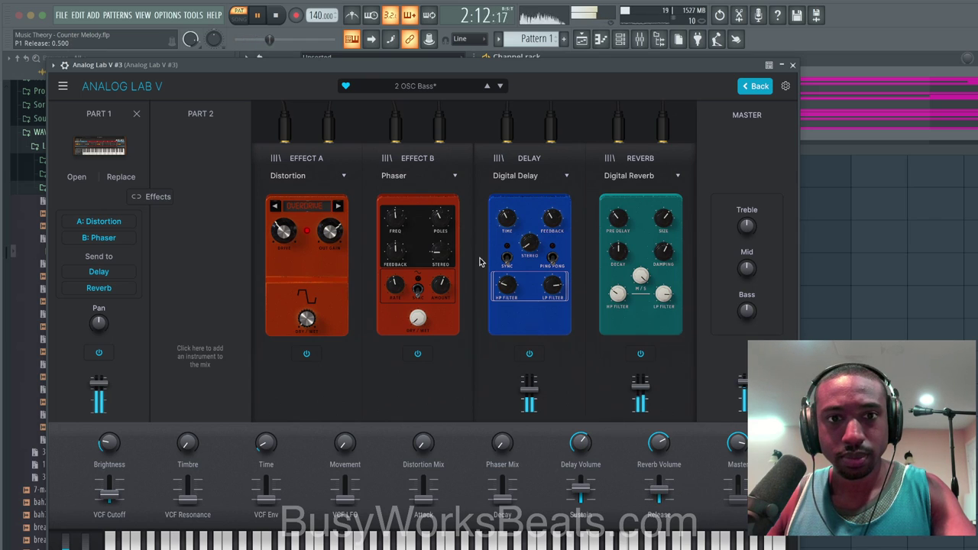
mouse_move(502, 492)
key("space")
left_click(792, 65)
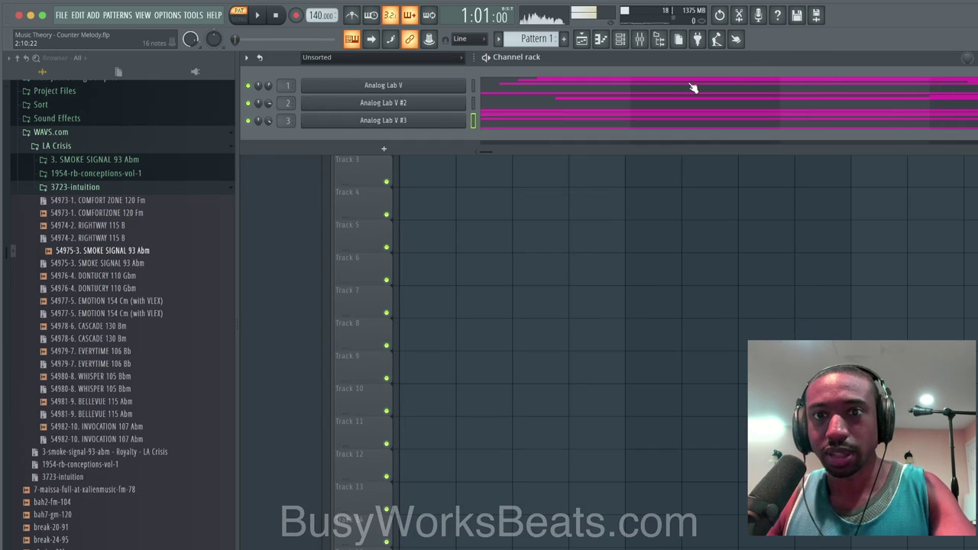
Open the Analog Lab V #2 counter melody in a maximized piano roll and delete the stray high note after bar 6.
key("space")
left_click(661, 105)
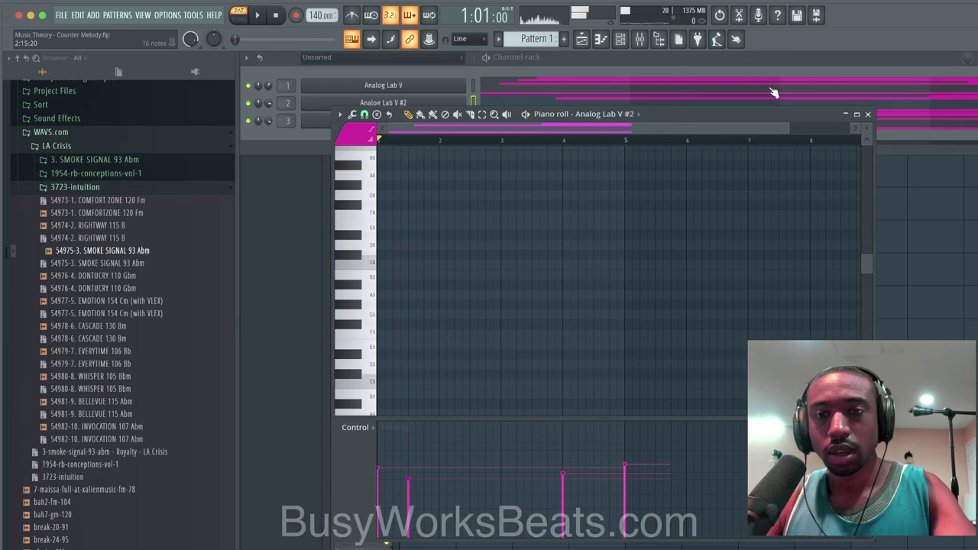
double_click(768, 114)
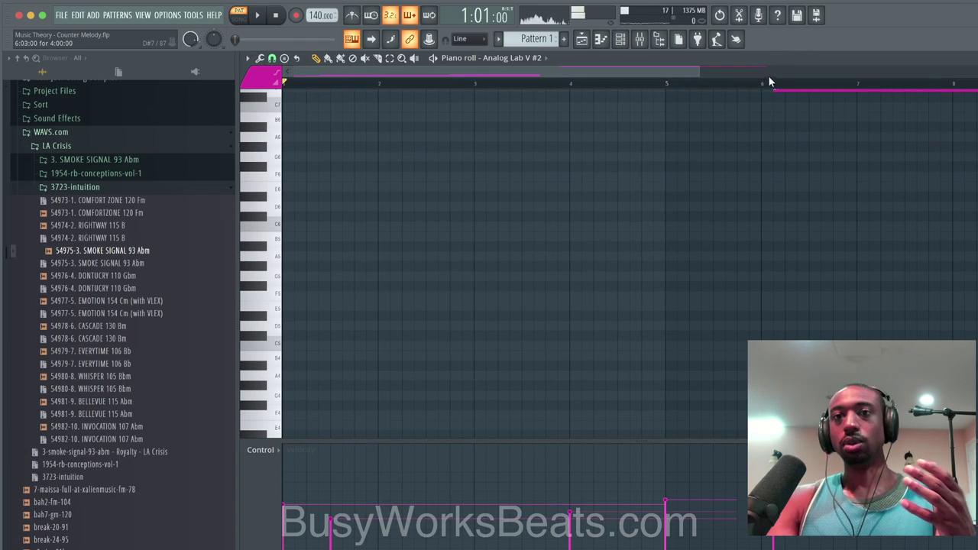
right_click(783, 90)
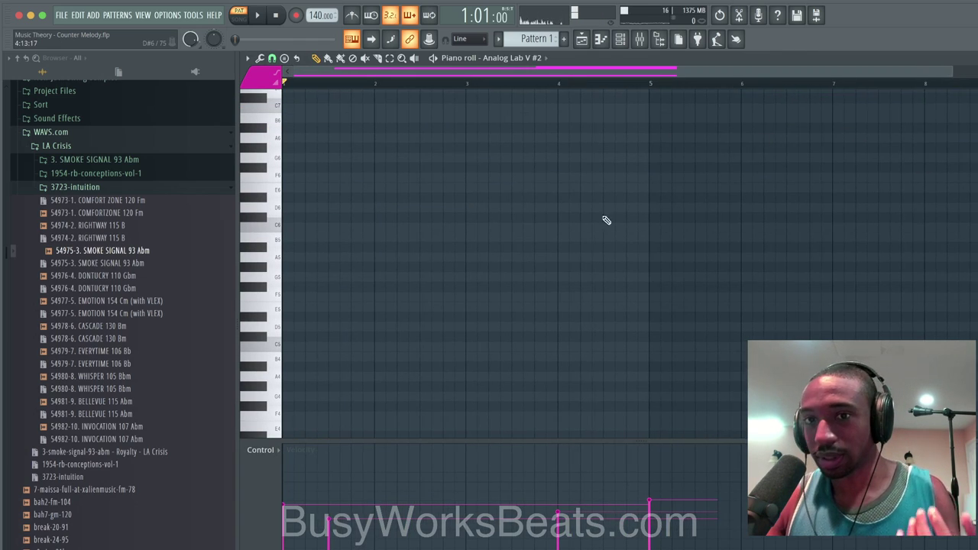
scroll(594, 225, "down", 5)
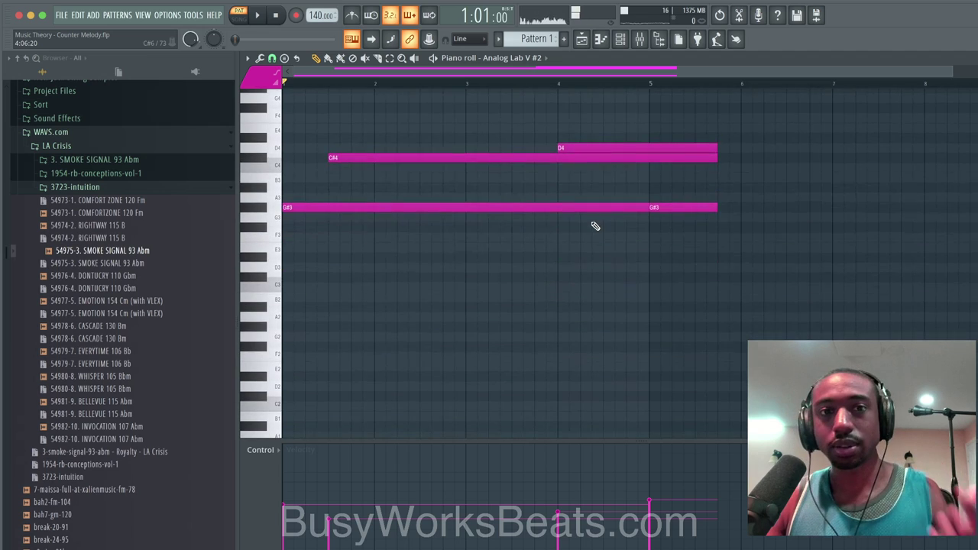
Hide the browser, delete the D4 and last G#3 notes, and shorten the C#4 note to end at bar 5.
left_click(660, 41)
key("space")
right_click(433, 268)
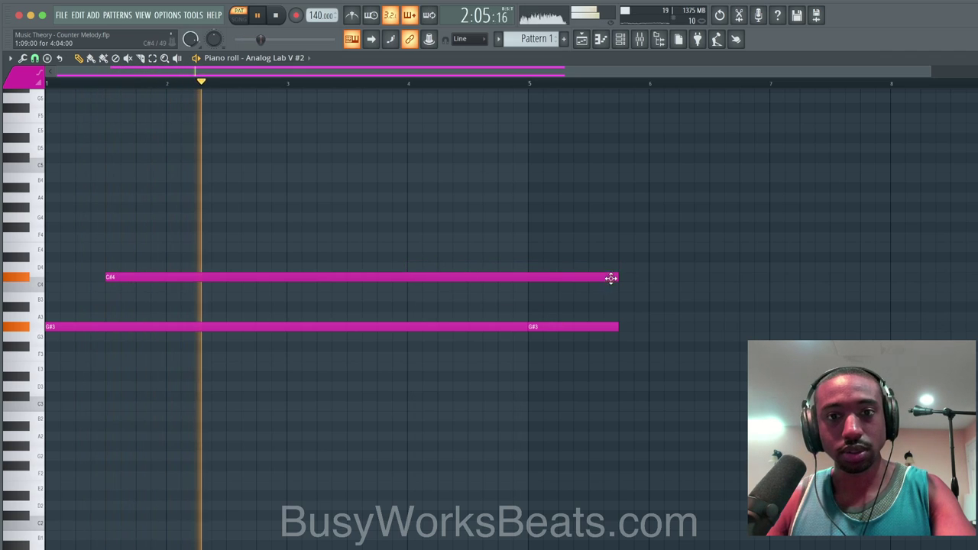
left_click_drag(618, 276, 533, 275)
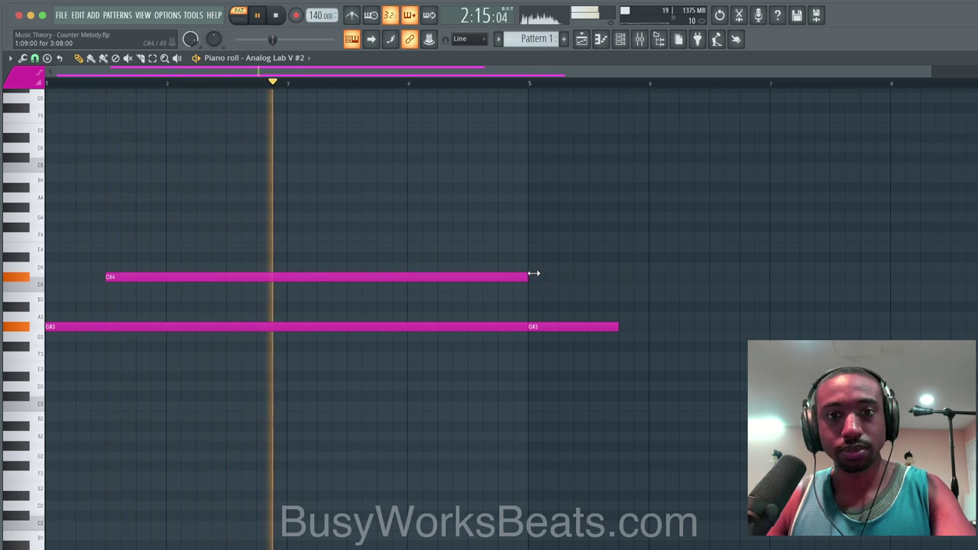
right_click(544, 326)
left_click(975, 58)
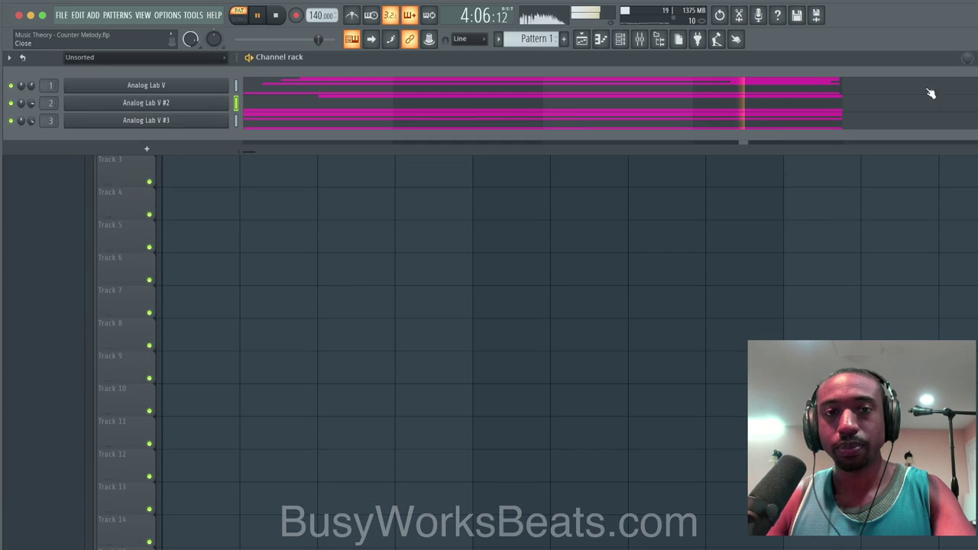
Open the Analog Lab V melody's piano roll and delete the second repetition's E5, D#5, C#5 and G#4 notes in bar 2.
key("space")
left_click(285, 89)
scroll(219, 184, "up", 4)
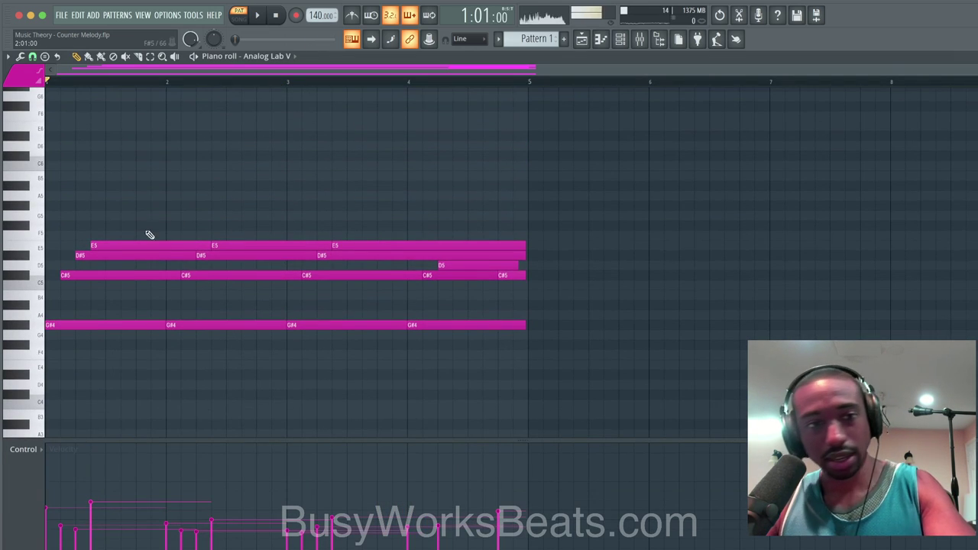
key("space")
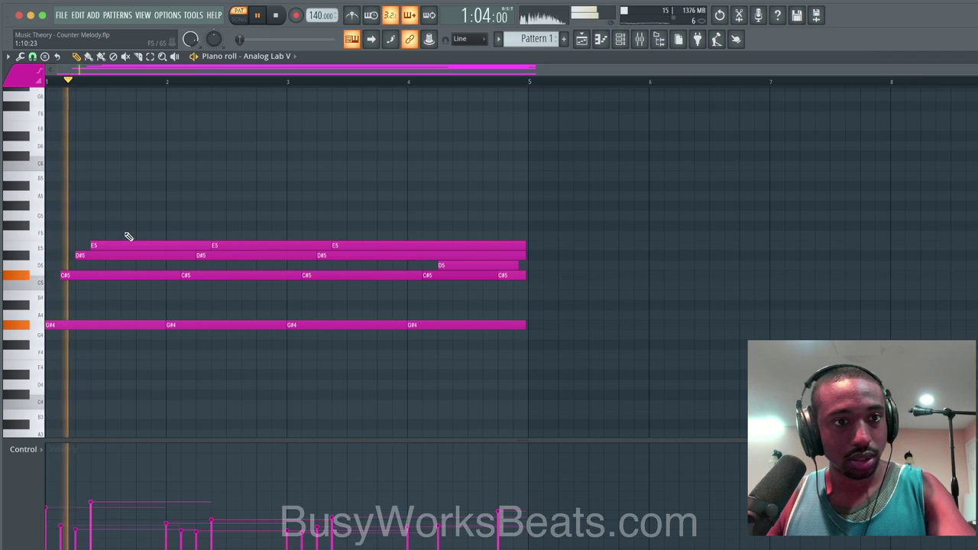
key("space")
right_click(222, 244)
right_click(226, 256)
right_click(229, 275)
right_click(229, 324)
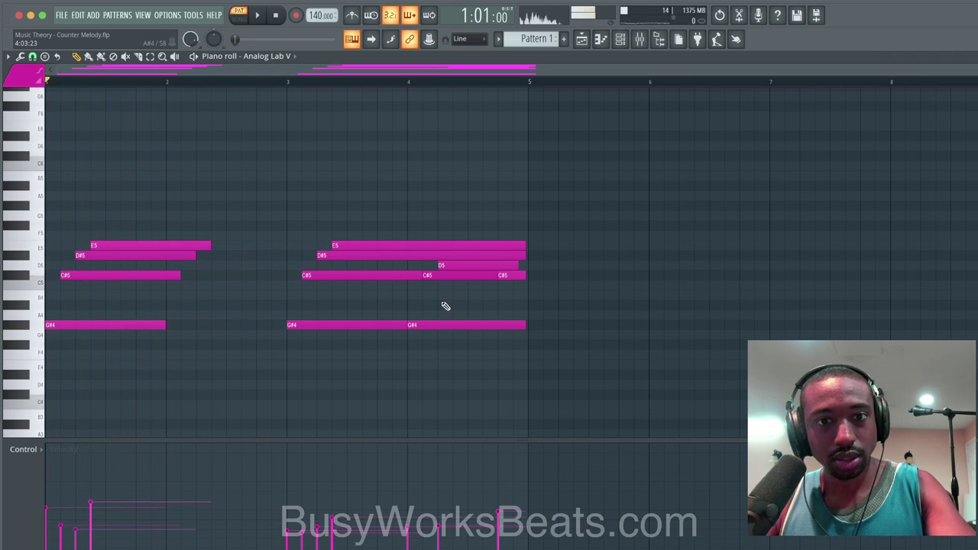
Delete the G#4, C#5 and D5 notes in bar 4 of the melody, play the result and close the piano roll.
right_click(451, 325)
right_click(470, 275)
right_click(497, 265)
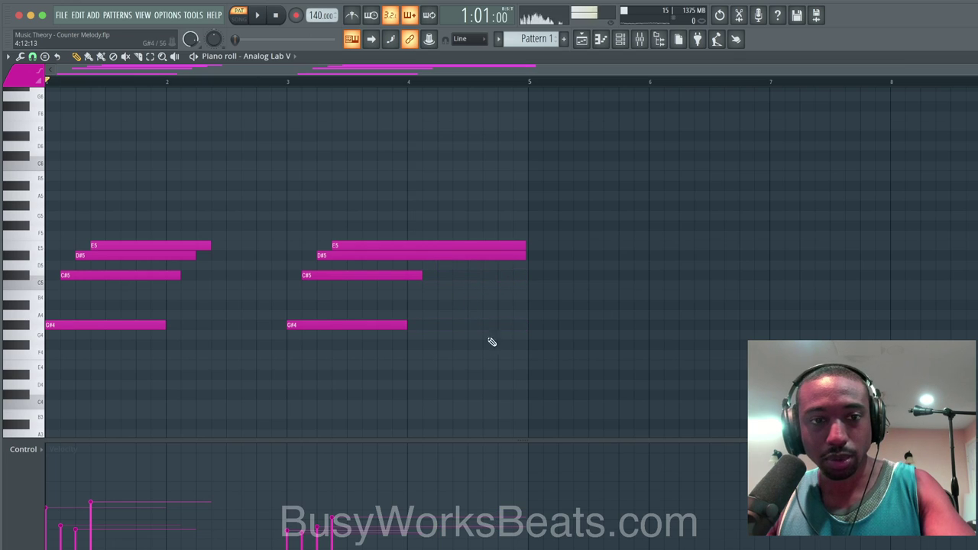
key("space")
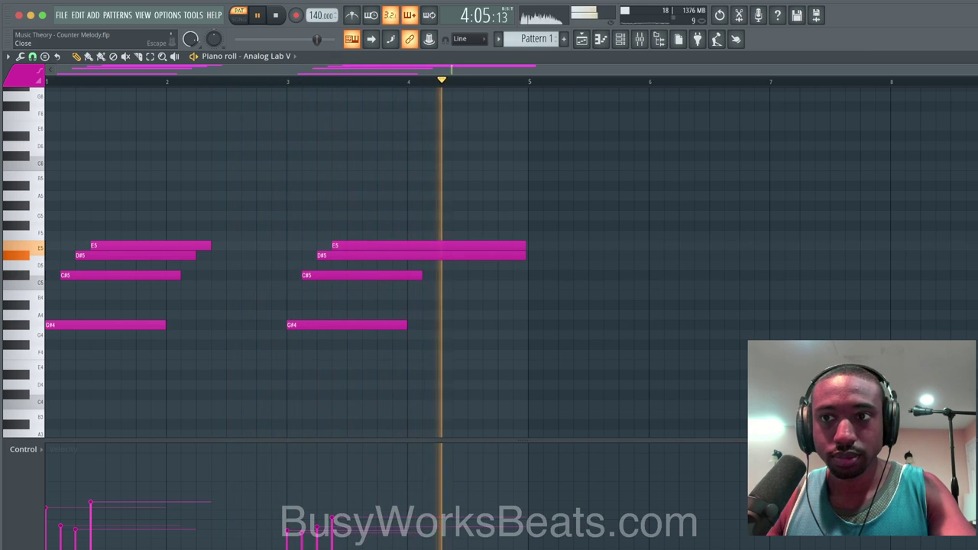
key("Escape")
Open the Analog Lab V melody instrument and audition the liked presets 05 FEEDBACK and 1001 Nights with the pattern.
left_click(178, 86)
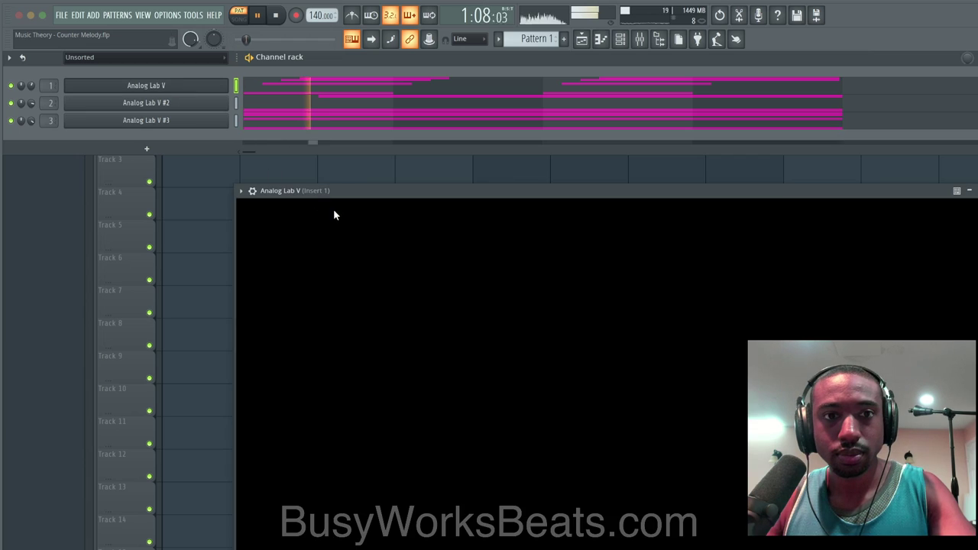
key("space")
left_click(458, 337)
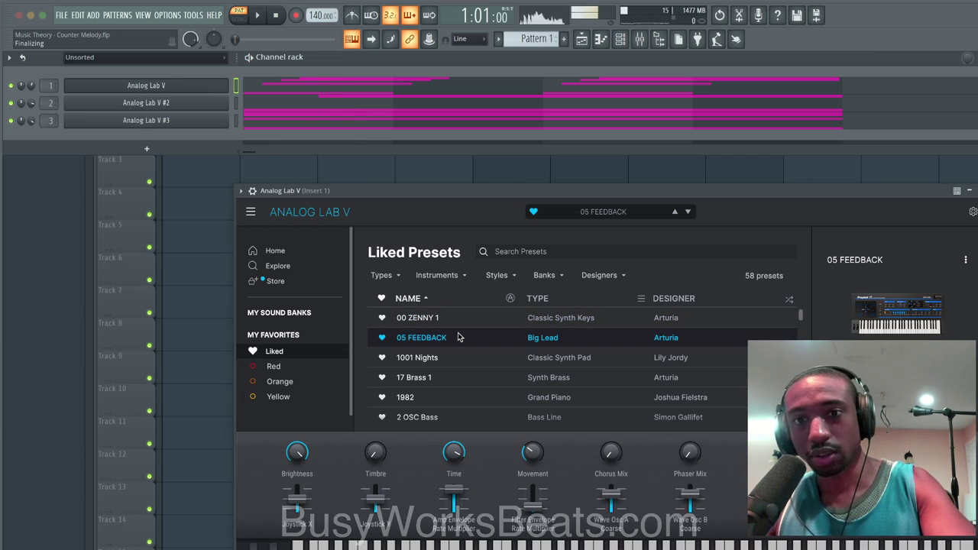
key("space")
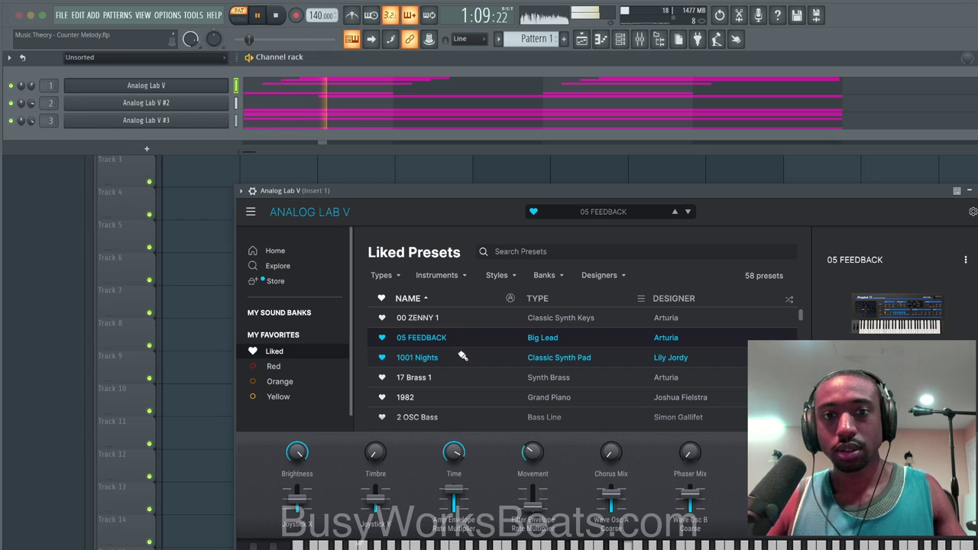
left_click(462, 356)
key("space")
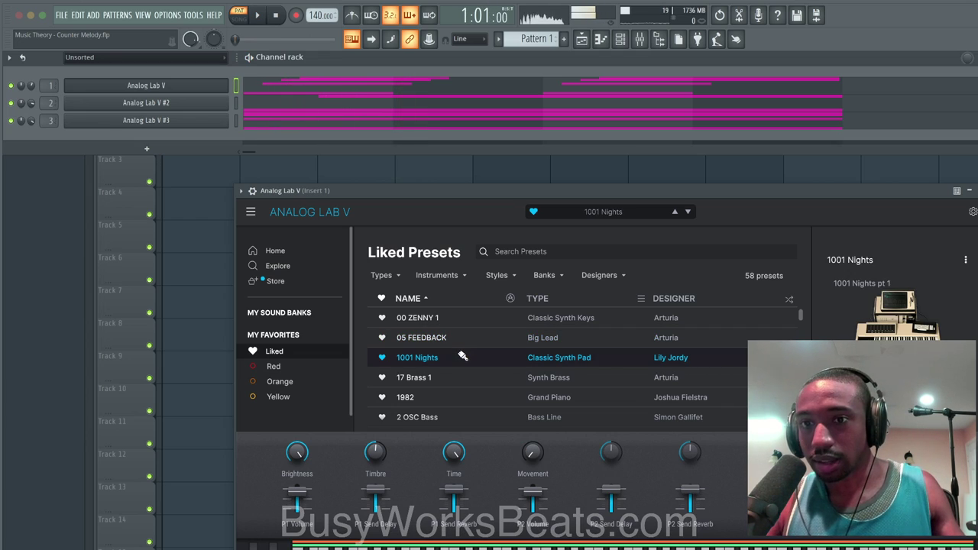
Load the liked preset 17 Brass 1 for the Analog Lab V melody, set its channel volume to about 81% and close the instrument.
key("space")
key("space")
left_click(465, 378)
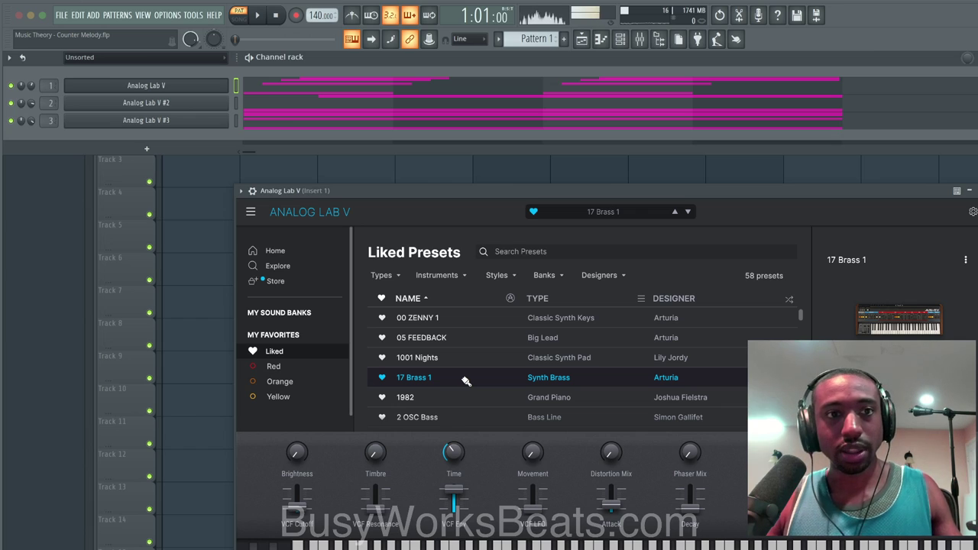
key("space")
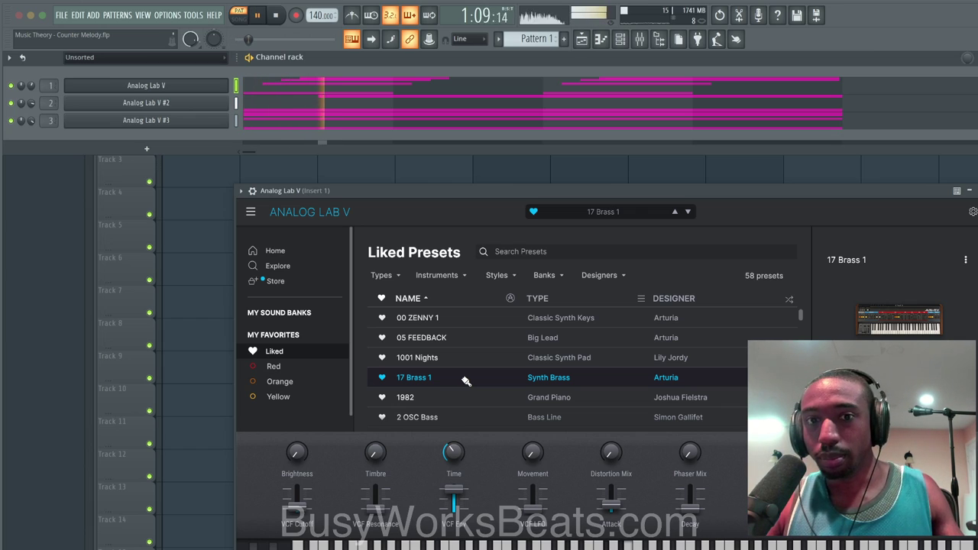
key("space")
key("space")
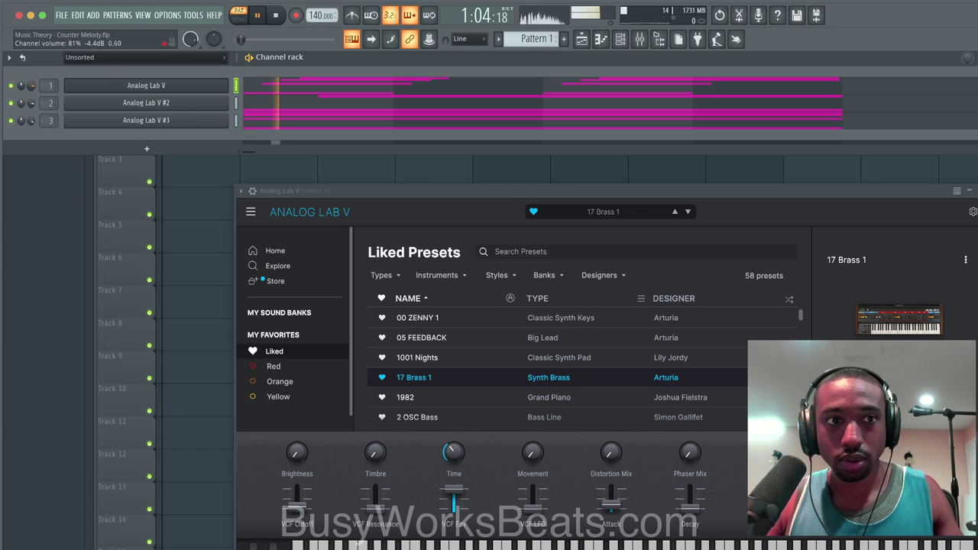
left_click(977, 191)
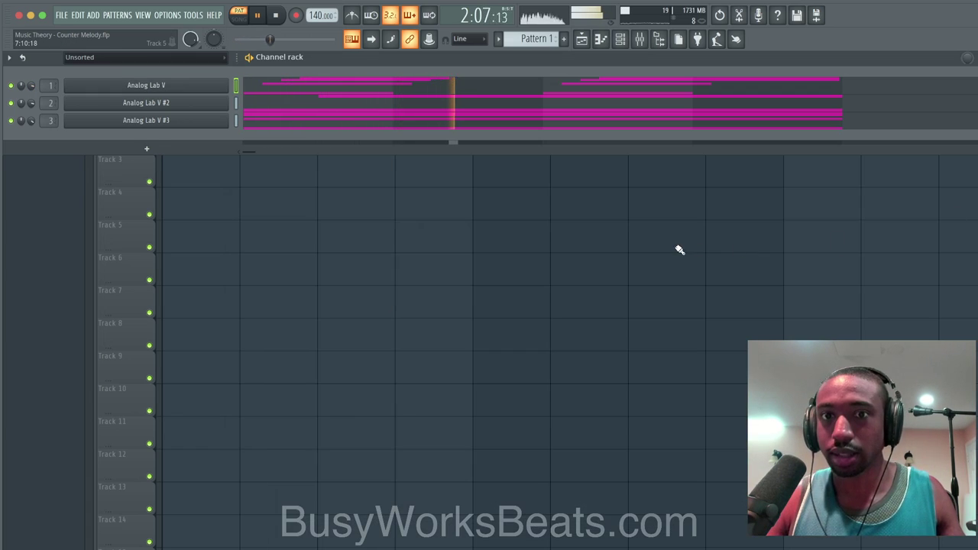
Open the Analog Lab V #3 instrument and raise its Distortion Mix to 0.912 while the pattern plays.
left_click(677, 246)
left_click(624, 41)
left_click(621, 39)
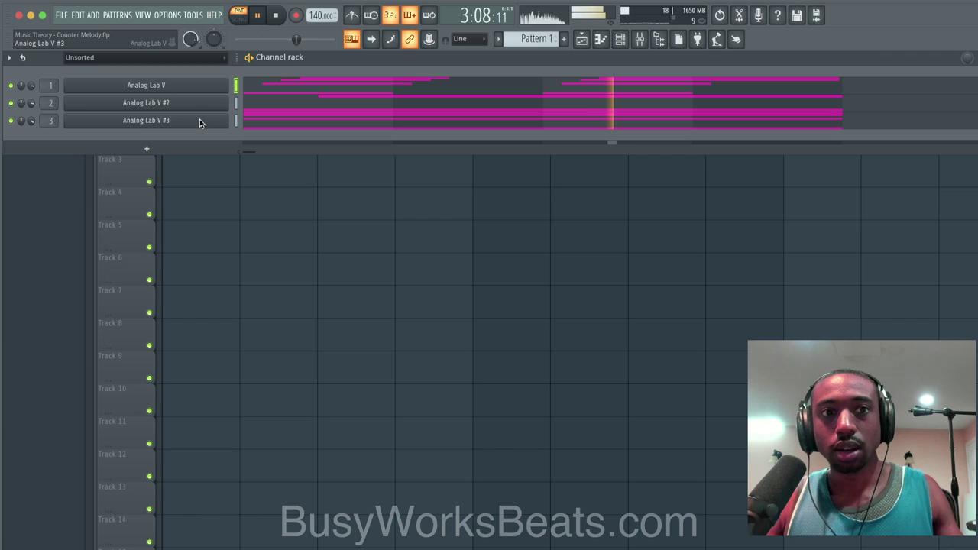
left_click(199, 119)
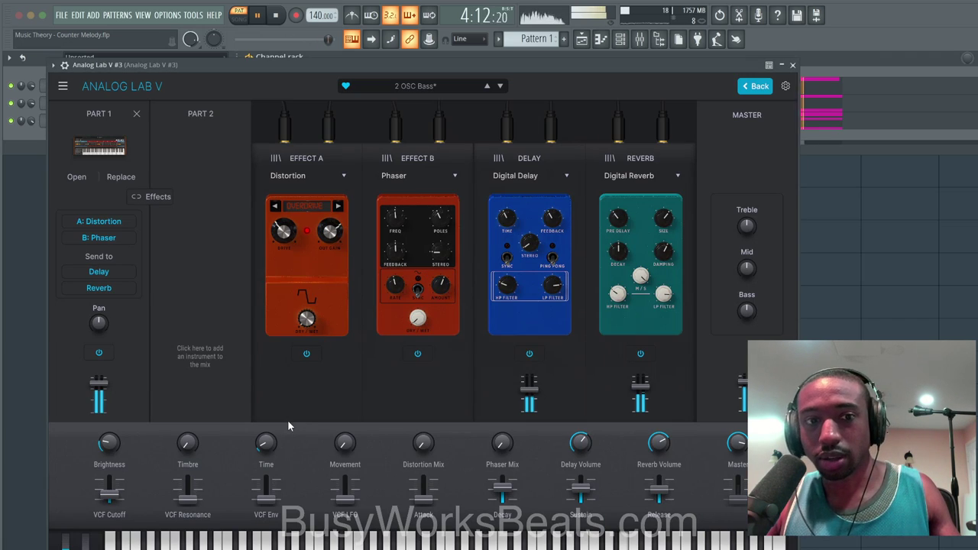
mouse_move(423, 443)
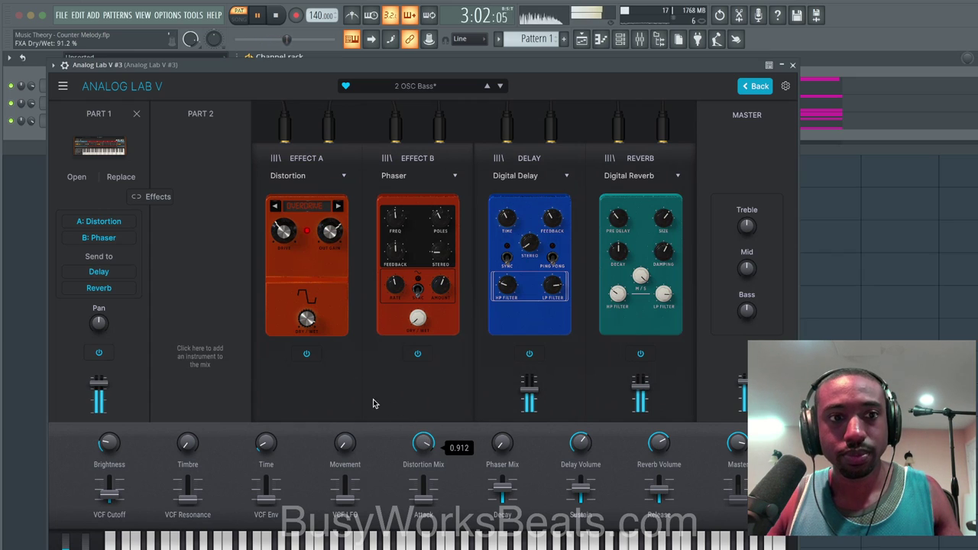
Open the Jun-6 synth of the 2 OSC Bass preset and adjust its VCF cutoff to 0.198 during playback.
left_click(754, 87)
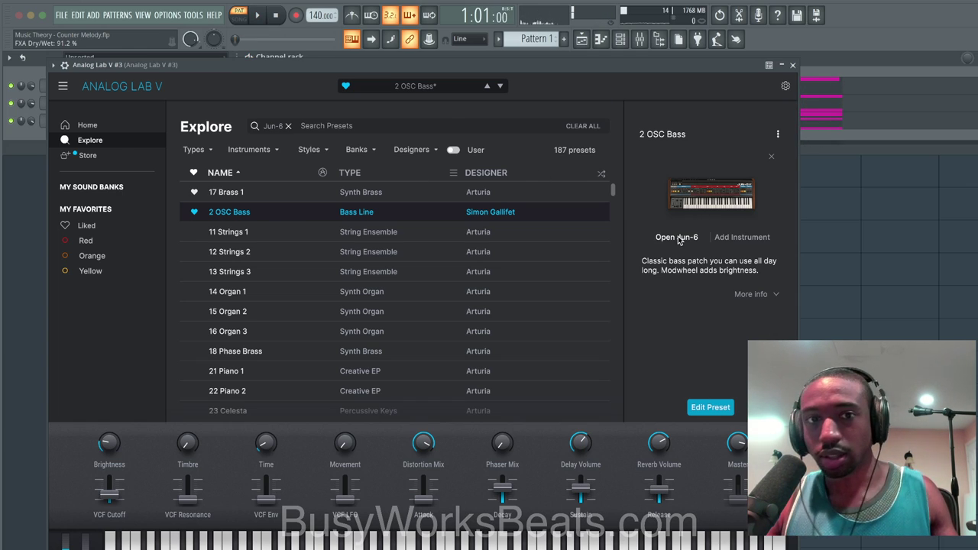
left_click(676, 238)
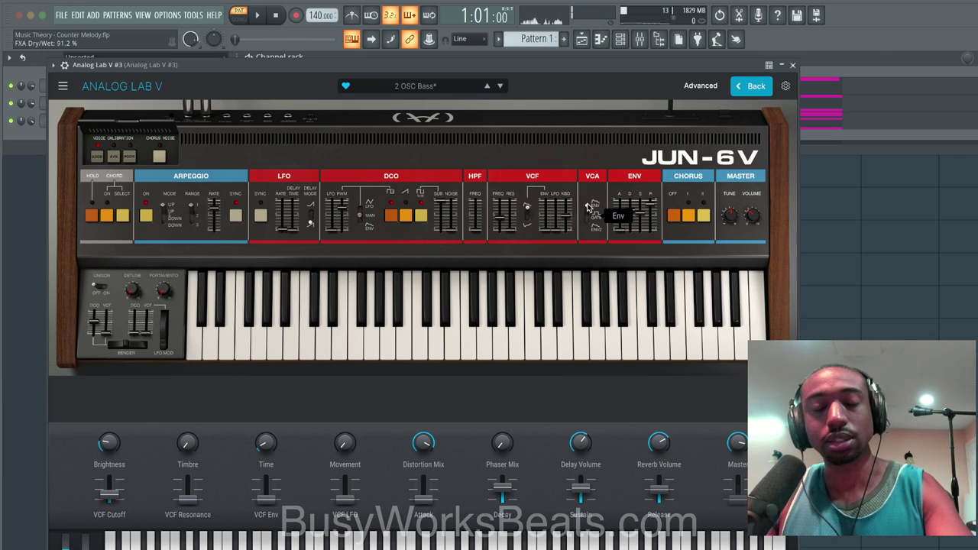
key("space")
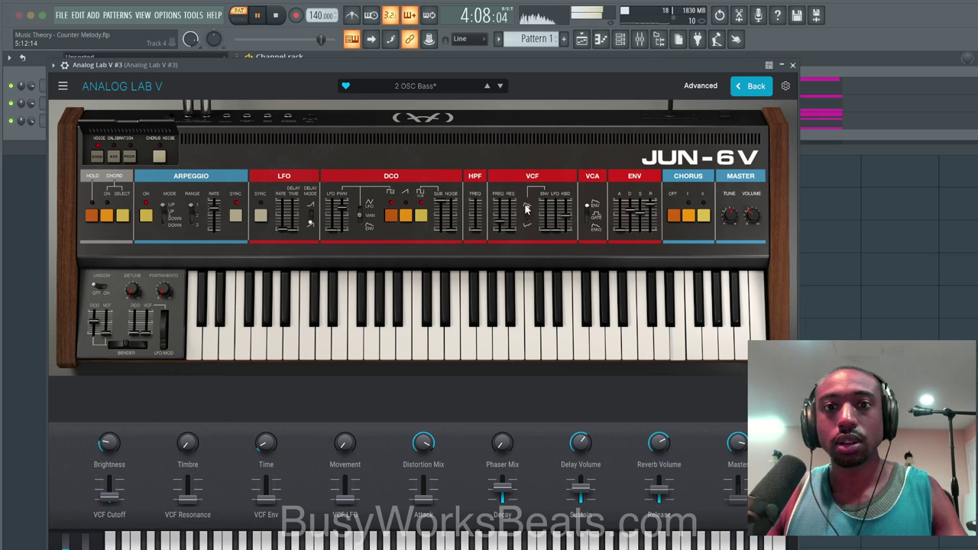
left_click_drag(501, 221, 501, 220)
key("space")
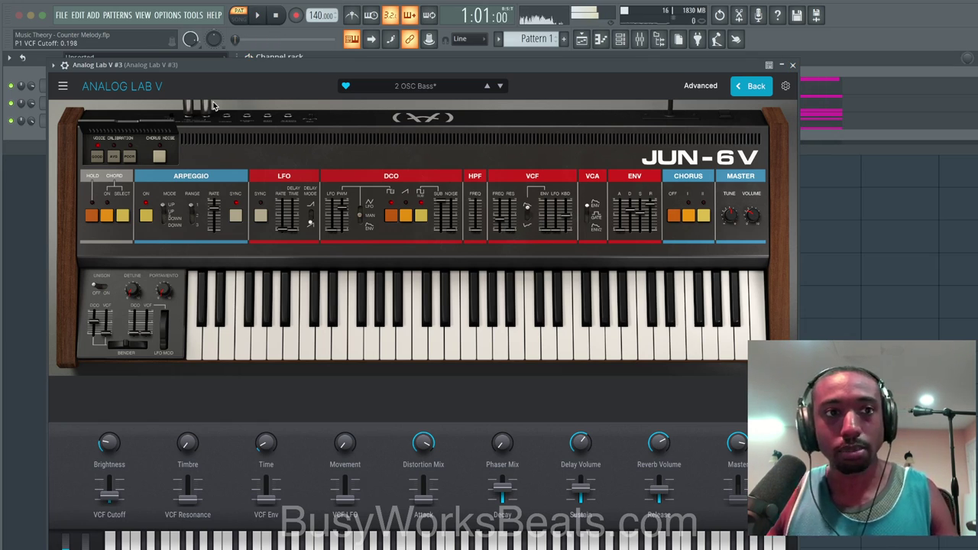
Browse the parameters of Analog Lab V #3, close the instrument and create an automation clip for P1 VCF Cutoff.
left_click(53, 65)
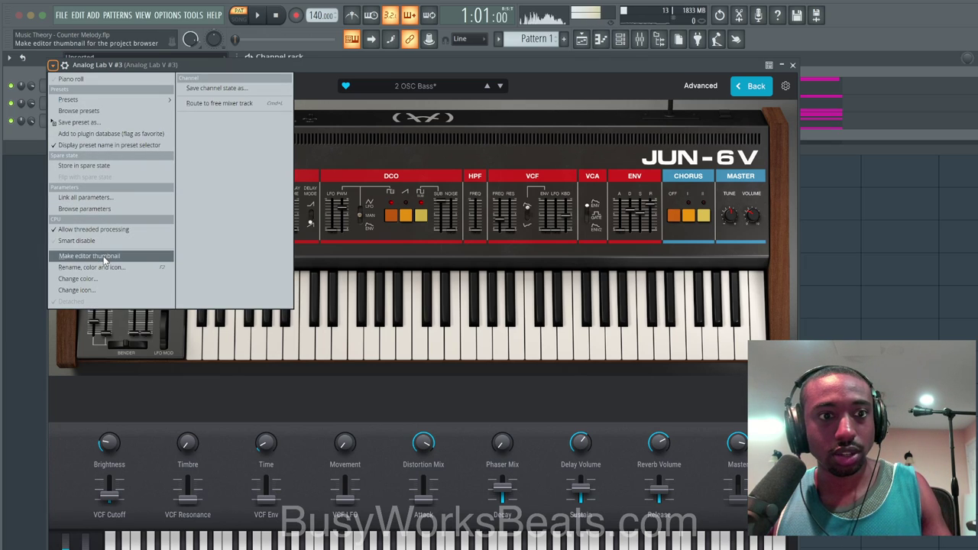
left_click(92, 209)
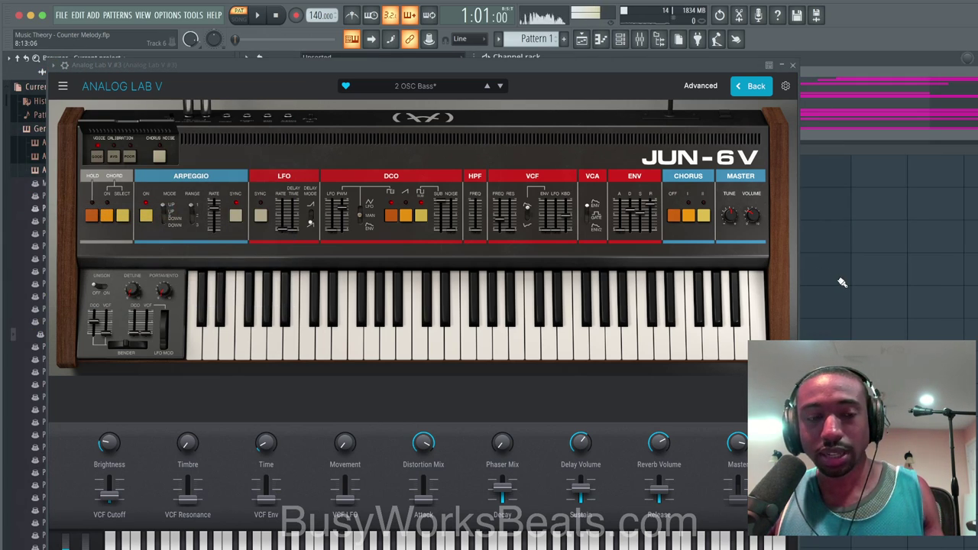
right_click(972, 329)
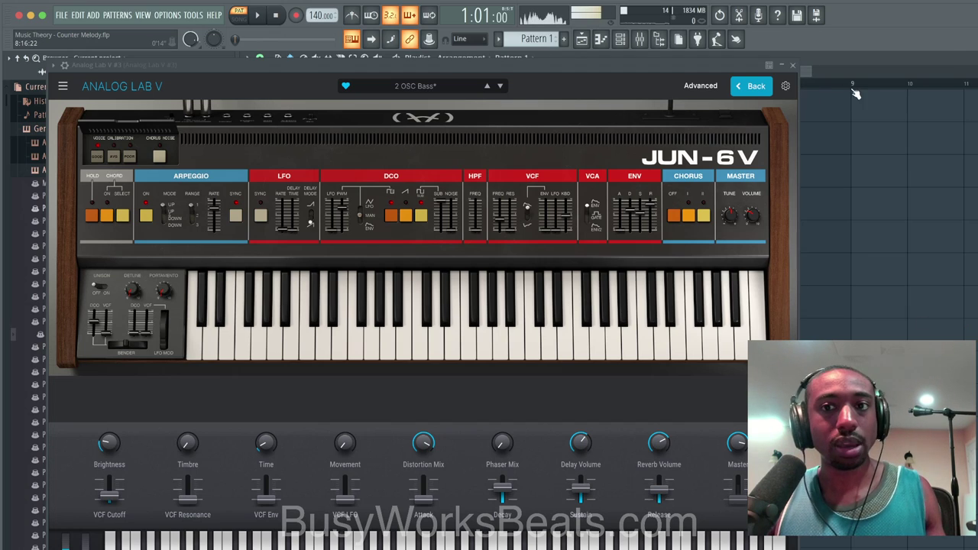
left_click(793, 67)
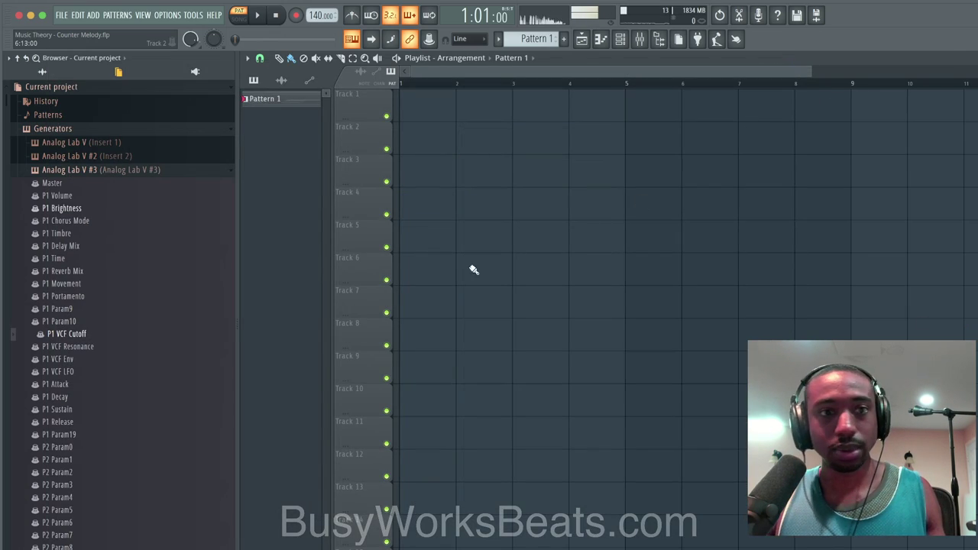
right_click(78, 334)
left_click(124, 395)
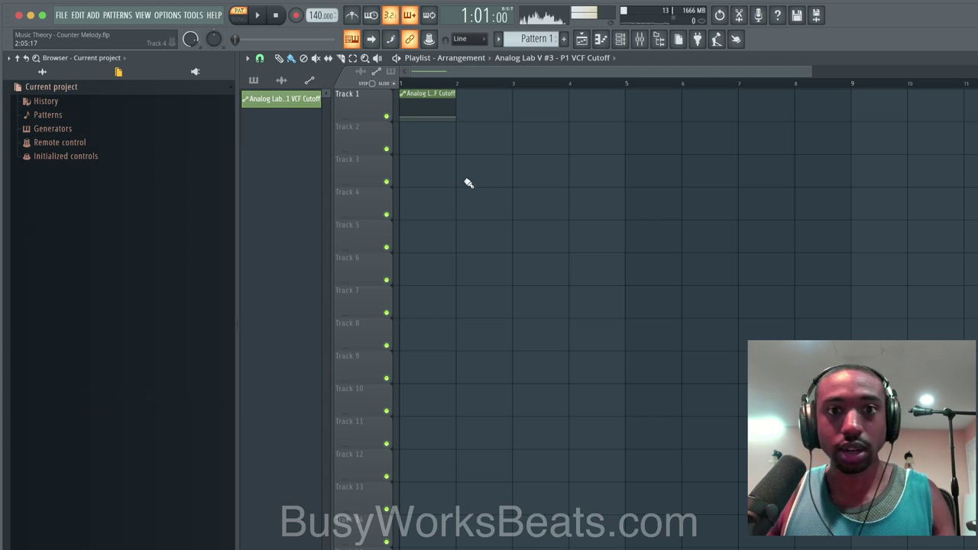
Stretch the VCF Cutoff clip to bar 5 as a rising ramp and place Pattern 1 on Track 2 at bar 1.
left_click_drag(463, 102, 622, 104)
right_click(459, 114)
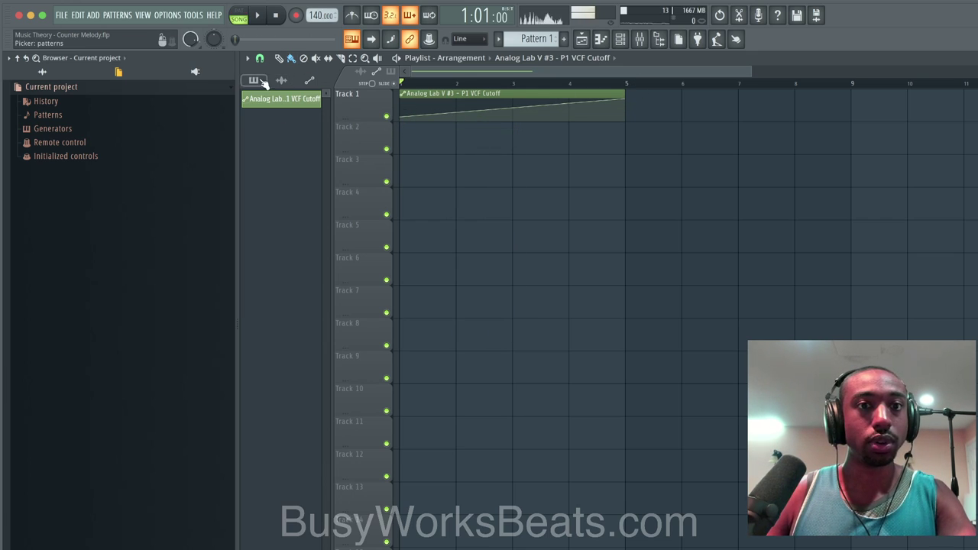
left_click_drag(279, 112, 401, 132)
key("space")
key("space")
scroll(637, 92, "down", 2)
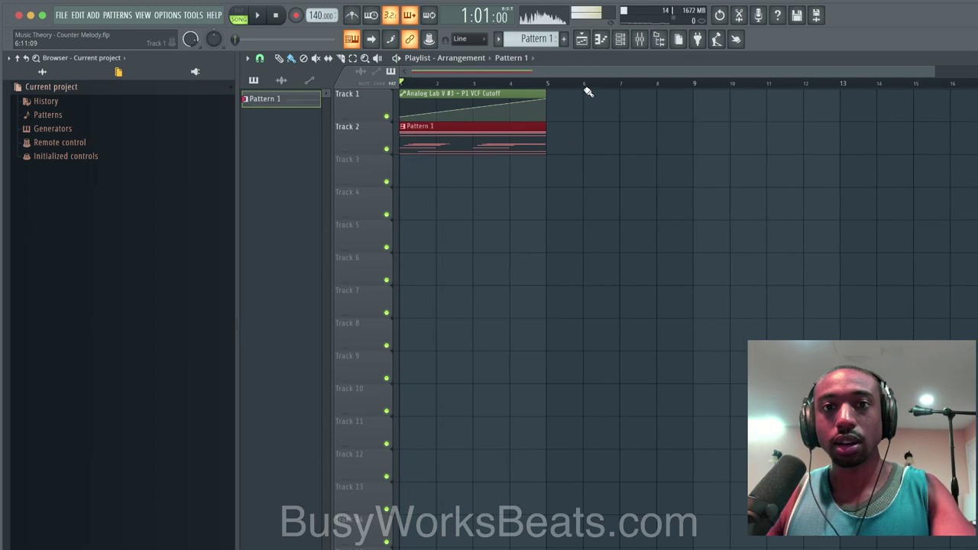
Extend the VCF Cutoff automation ramp to bar 17 and repeat Pattern 1 three more times on Track 2.
left_click_drag(545, 92, 693, 93)
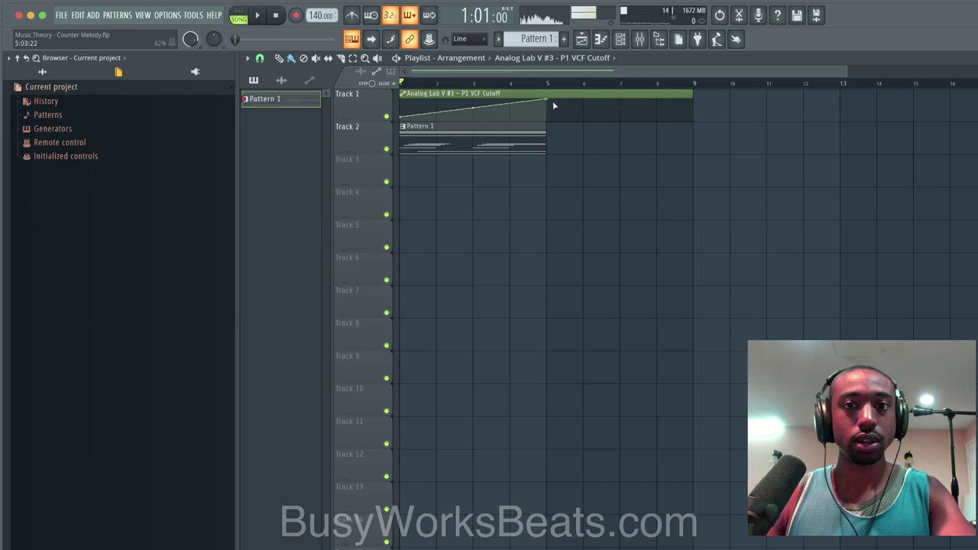
left_click_drag(546, 100, 969, 105)
left_click_drag(690, 94, 976, 94)
left_click(527, 134)
key("ctrl+b")
key("ctrl+b")
key("ctrl+b")
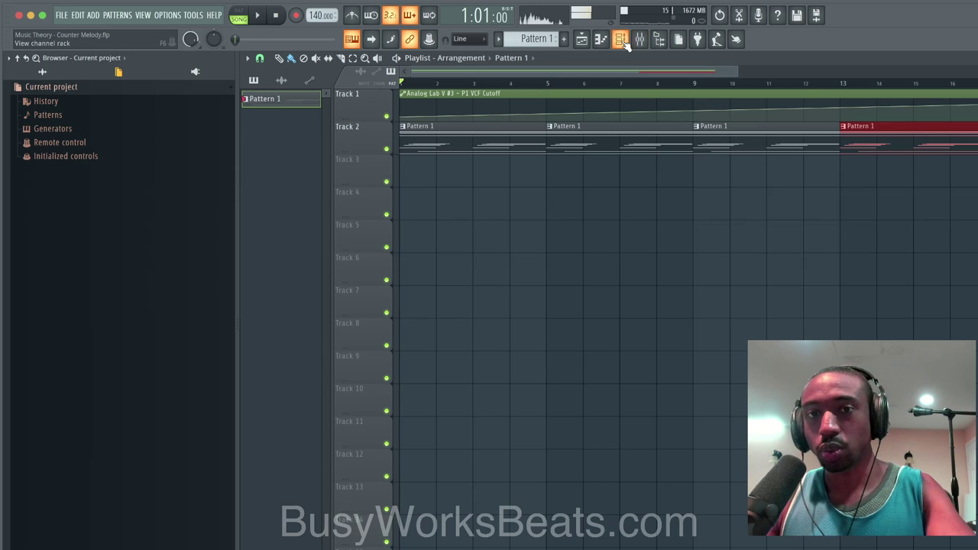
Lower the start point of the VCF Cutoff automation, play the song with the browser hidden and save the project.
left_click(624, 43)
right_click(476, 231)
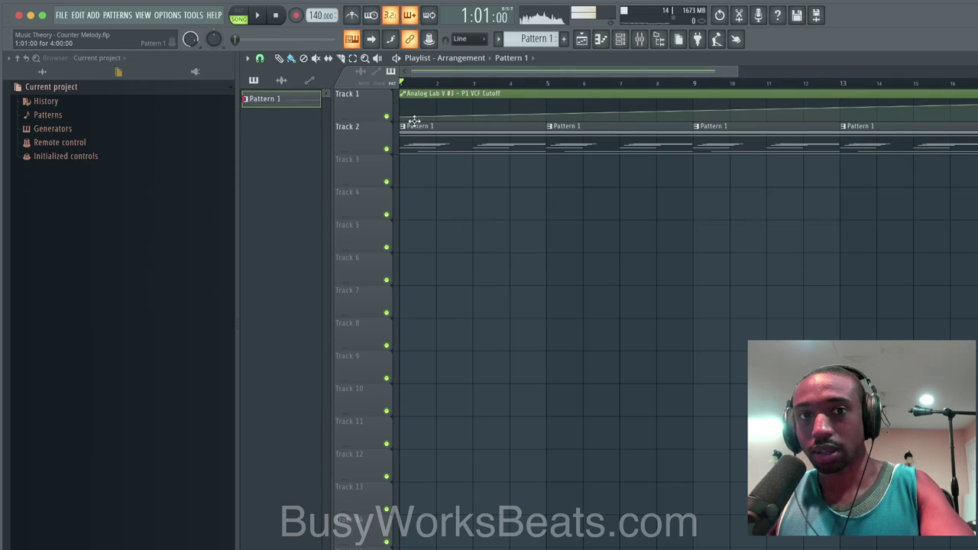
left_click_drag(405, 118, 403, 123)
key("space")
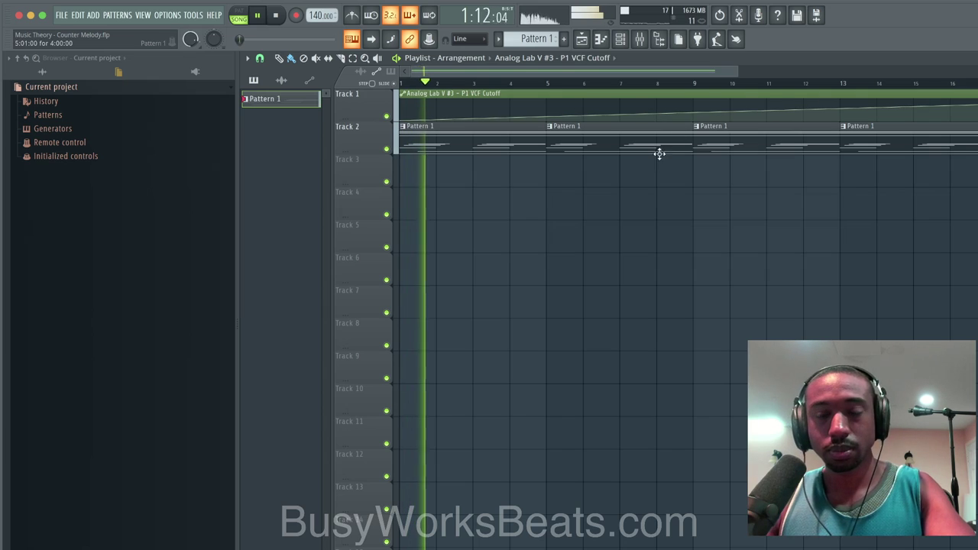
left_click(659, 40)
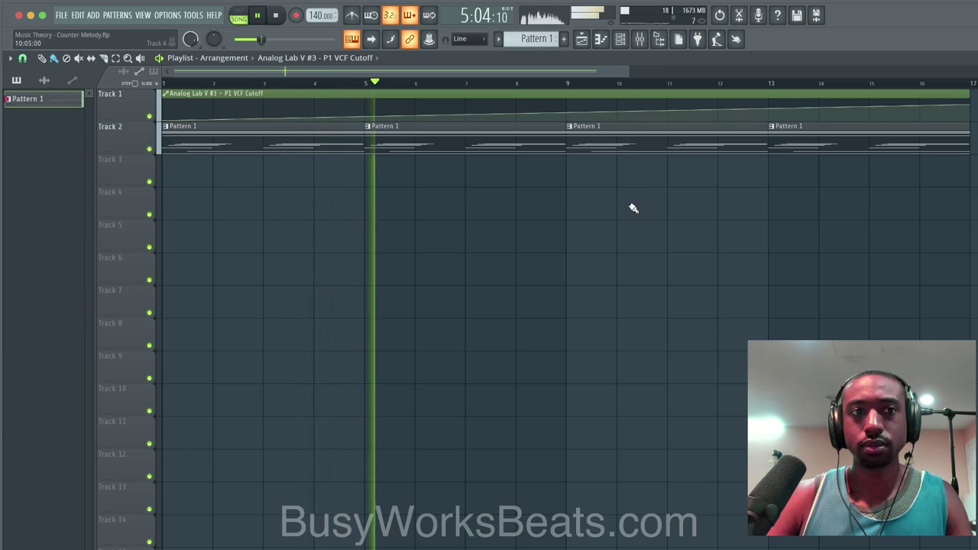
key("ctrl+s")
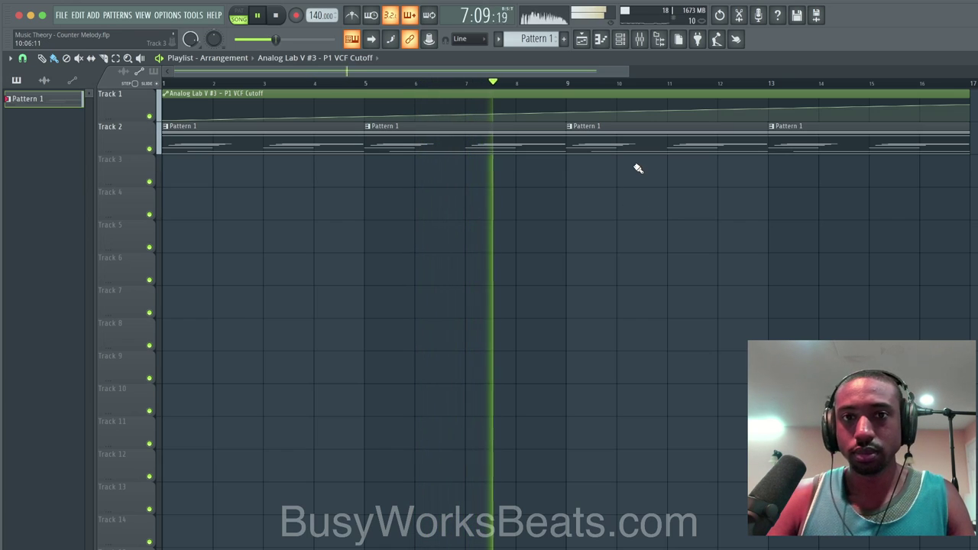
Lower the end point of the VCF Cutoff automation at bar 17 and play the arrangement through.
key("space")
left_click_drag(969, 105, 971, 114)
key("space")
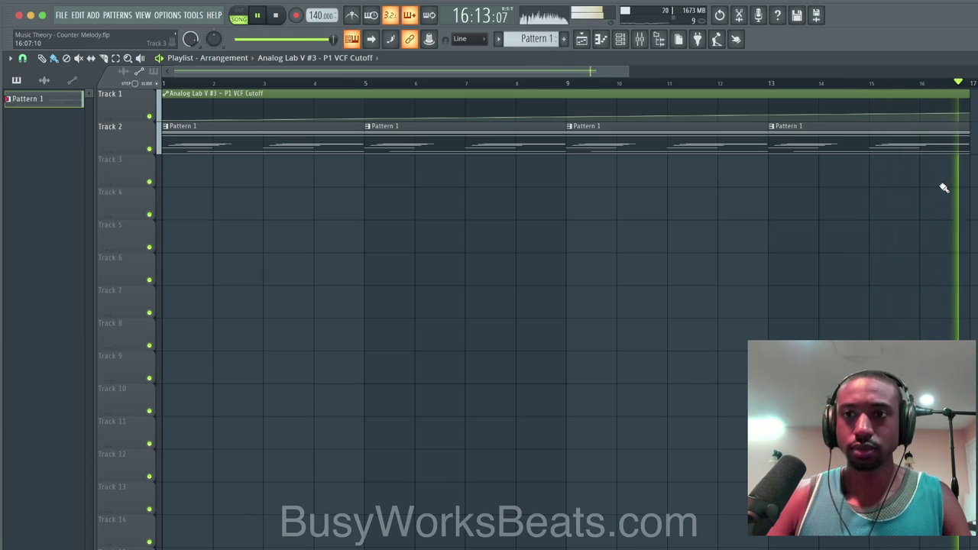
key("space")
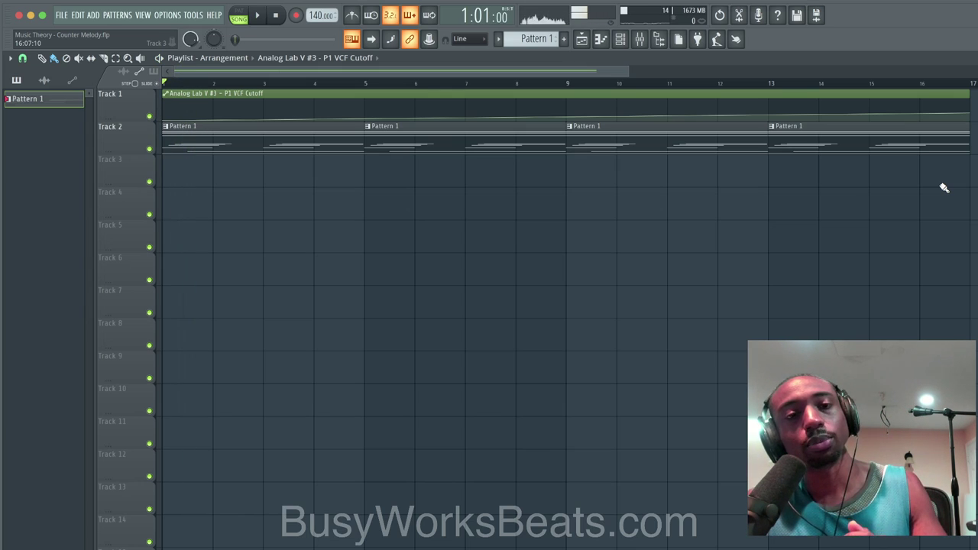